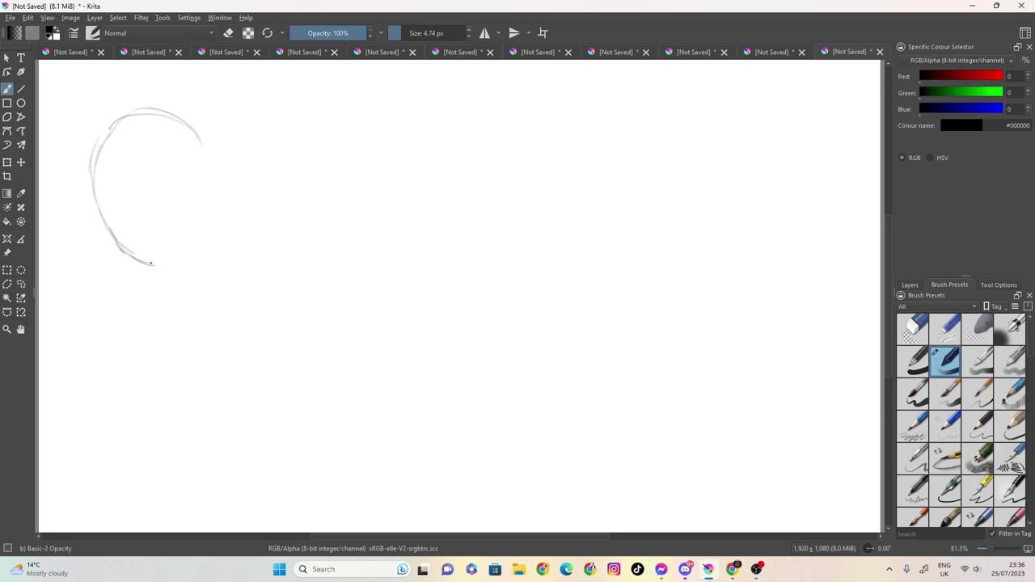
Step: Complete the head outline with its side and ear, and rough in the angled eyebrows and nose line
{"action": "mouse_move", "coordinate": [201, 149]}
{"action": "left_mouse_down"}
{"action": "mouse_move", "coordinate": [200, 185]}
{"action": "mouse_move", "coordinate": [198, 212]}
{"action": "left_mouse_up"}
{"action": "mouse_move", "coordinate": [202, 180]}
{"action": "left_mouse_down"}
{"action": "mouse_move", "coordinate": [215, 192]}
{"action": "mouse_move", "coordinate": [191, 236]}
{"action": "left_mouse_up"}
{"action": "mouse_move", "coordinate": [212, 178]}
{"action": "left_mouse_down"}
{"action": "mouse_move", "coordinate": [197, 126]}
{"action": "mouse_move", "coordinate": [177, 106]}
{"action": "mouse_move", "coordinate": [143, 111]}
{"action": "mouse_move", "coordinate": [101, 145]}
{"action": "mouse_move", "coordinate": [93, 189]}
{"action": "mouse_move", "coordinate": [119, 184]}
{"action": "mouse_move", "coordinate": [98, 175]}
{"action": "mouse_move", "coordinate": [178, 172]}
{"action": "mouse_move", "coordinate": [141, 177]}
{"action": "mouse_move", "coordinate": [125, 189]}
{"action": "mouse_move", "coordinate": [128, 226]}
{"action": "left_mouse_up"}
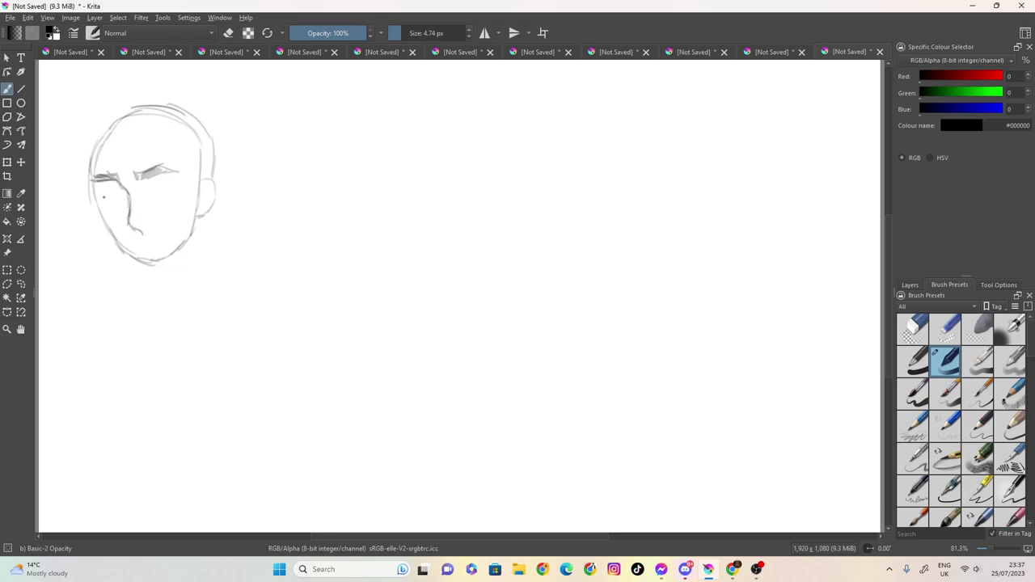
Step: Undo the last nose strokes and sketch two shaded eyes with light hatching for the nose
{"action": "key", "text": "ctrl+z"}
{"action": "key", "text": "ctrl+z"}
{"action": "mouse_move", "coordinate": [132, 214]}
{"action": "left_mouse_down"}
{"action": "mouse_move", "coordinate": [106, 193]}
{"action": "mouse_move", "coordinate": [105, 207]}
{"action": "mouse_move", "coordinate": [119, 210]}
{"action": "mouse_move", "coordinate": [115, 195]}
{"action": "mouse_move", "coordinate": [169, 180]}
{"action": "left_mouse_up"}
{"action": "mouse_move", "coordinate": [175, 182]}
{"action": "left_mouse_down"}
{"action": "mouse_move", "coordinate": [158, 180]}
{"action": "mouse_move", "coordinate": [156, 200]}
{"action": "mouse_move", "coordinate": [165, 198]}
{"action": "left_mouse_up"}
{"action": "left_click_drag", "start_coordinate": [170, 185], "coordinate": [170, 197]}
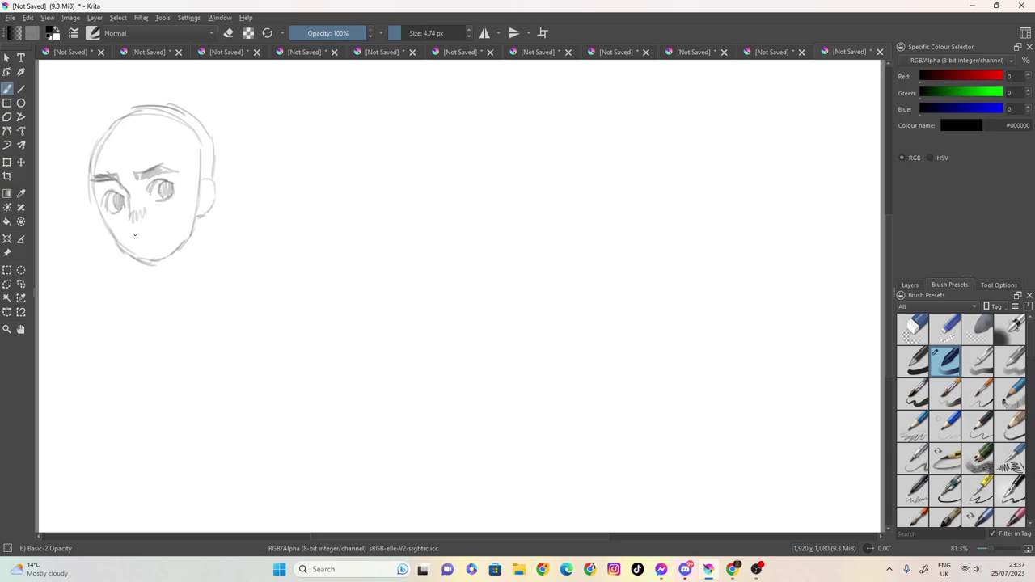
Step: Sketch a slanted closed mouth and a jagged hairline across the forehead and temple
{"action": "left_click_drag", "start_coordinate": [140, 243], "coordinate": [169, 233]}
{"action": "left_click_drag", "start_coordinate": [183, 158], "coordinate": [195, 188]}
{"action": "left_click_drag", "start_coordinate": [170, 152], "coordinate": [181, 154]}
{"action": "mouse_move", "coordinate": [123, 130]}
{"action": "left_mouse_down"}
{"action": "mouse_move", "coordinate": [135, 139]}
{"action": "mouse_move", "coordinate": [172, 130]}
{"action": "mouse_move", "coordinate": [182, 142]}
{"action": "left_mouse_up"}
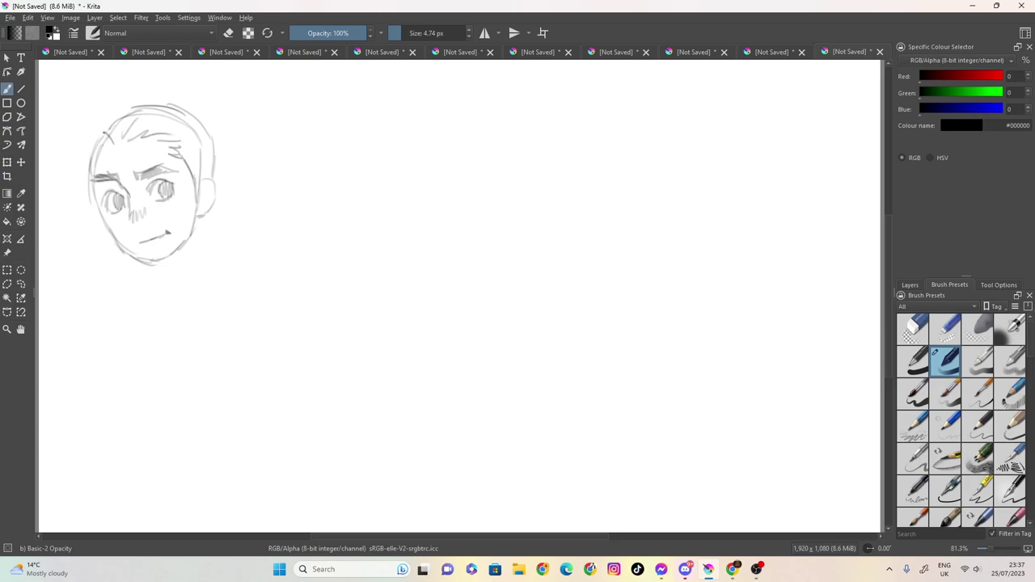
Step: Draw a short spiky hair outline around the head, redoing the stroke over the crown
{"action": "mouse_move", "coordinate": [91, 125]}
{"action": "left_mouse_down"}
{"action": "mouse_move", "coordinate": [76, 153]}
{"action": "mouse_move", "coordinate": [89, 193]}
{"action": "left_mouse_up"}
{"action": "mouse_move", "coordinate": [103, 108]}
{"action": "left_mouse_down"}
{"action": "mouse_move", "coordinate": [161, 95]}
{"action": "mouse_move", "coordinate": [202, 111]}
{"action": "mouse_move", "coordinate": [211, 151]}
{"action": "left_mouse_up"}
{"action": "key", "text": "ctrl+z"}
{"action": "mouse_move", "coordinate": [166, 95]}
{"action": "left_mouse_down"}
{"action": "mouse_move", "coordinate": [215, 111]}
{"action": "mouse_move", "coordinate": [229, 131]}
{"action": "mouse_move", "coordinate": [233, 170]}
{"action": "mouse_move", "coordinate": [216, 202]}
{"action": "left_mouse_up"}
{"action": "left_click_drag", "start_coordinate": [221, 165], "coordinate": [221, 182]}
Step: Sketch the neck and collar lines with shading under the chin, and darken the face and jaw contour
{"action": "left_click_drag", "start_coordinate": [148, 263], "coordinate": [168, 303]}
{"action": "mouse_move", "coordinate": [186, 238]}
{"action": "left_mouse_down"}
{"action": "mouse_move", "coordinate": [167, 281]}
{"action": "mouse_move", "coordinate": [169, 256]}
{"action": "mouse_move", "coordinate": [154, 282]}
{"action": "mouse_move", "coordinate": [152, 268]}
{"action": "mouse_move", "coordinate": [166, 294]}
{"action": "left_mouse_up"}
{"action": "mouse_move", "coordinate": [149, 257]}
{"action": "left_mouse_down"}
{"action": "mouse_move", "coordinate": [141, 281]}
{"action": "mouse_move", "coordinate": [154, 289]}
{"action": "mouse_move", "coordinate": [129, 306]}
{"action": "left_mouse_up"}
{"action": "left_click_drag", "start_coordinate": [130, 306], "coordinate": [152, 308]}
{"action": "mouse_move", "coordinate": [215, 200]}
{"action": "left_mouse_down"}
{"action": "mouse_move", "coordinate": [207, 252]}
{"action": "mouse_move", "coordinate": [200, 238]}
{"action": "mouse_move", "coordinate": [232, 290]}
{"action": "left_mouse_up"}
{"action": "mouse_move", "coordinate": [207, 243]}
{"action": "left_mouse_down"}
{"action": "mouse_move", "coordinate": [219, 280]}
{"action": "mouse_move", "coordinate": [204, 311]}
{"action": "mouse_move", "coordinate": [184, 327]}
{"action": "mouse_move", "coordinate": [197, 312]}
{"action": "mouse_move", "coordinate": [166, 316]}
{"action": "mouse_move", "coordinate": [204, 305]}
{"action": "left_mouse_up"}
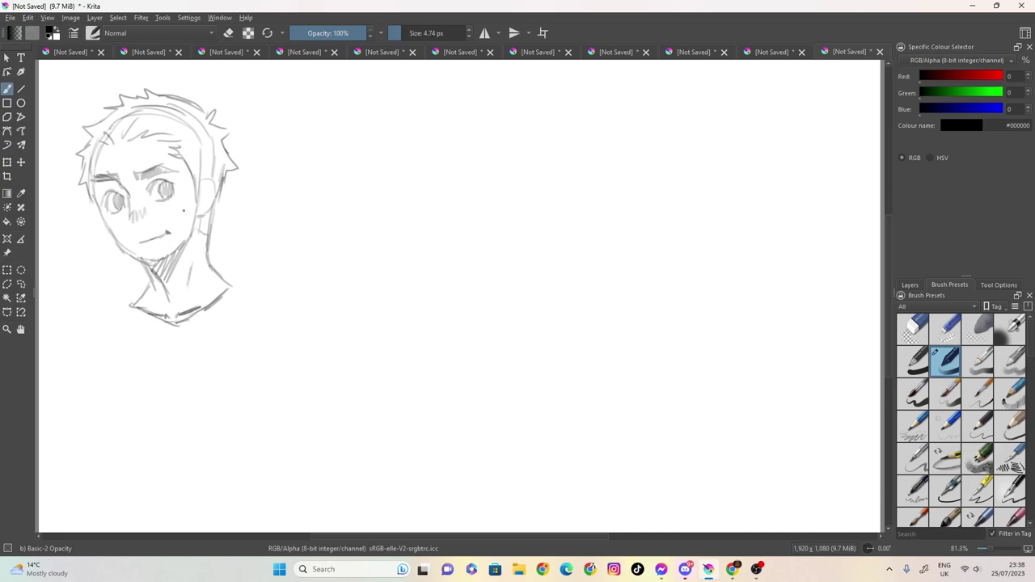
{"action": "mouse_move", "coordinate": [195, 183]}
{"action": "left_mouse_down"}
{"action": "mouse_move", "coordinate": [182, 244]}
{"action": "mouse_move", "coordinate": [150, 264]}
{"action": "mouse_move", "coordinate": [111, 229]}
{"action": "left_mouse_up"}
{"action": "mouse_move", "coordinate": [147, 263]}
{"action": "left_mouse_down"}
{"action": "mouse_move", "coordinate": [192, 224]}
{"action": "mouse_move", "coordinate": [157, 259]}
{"action": "left_mouse_up"}
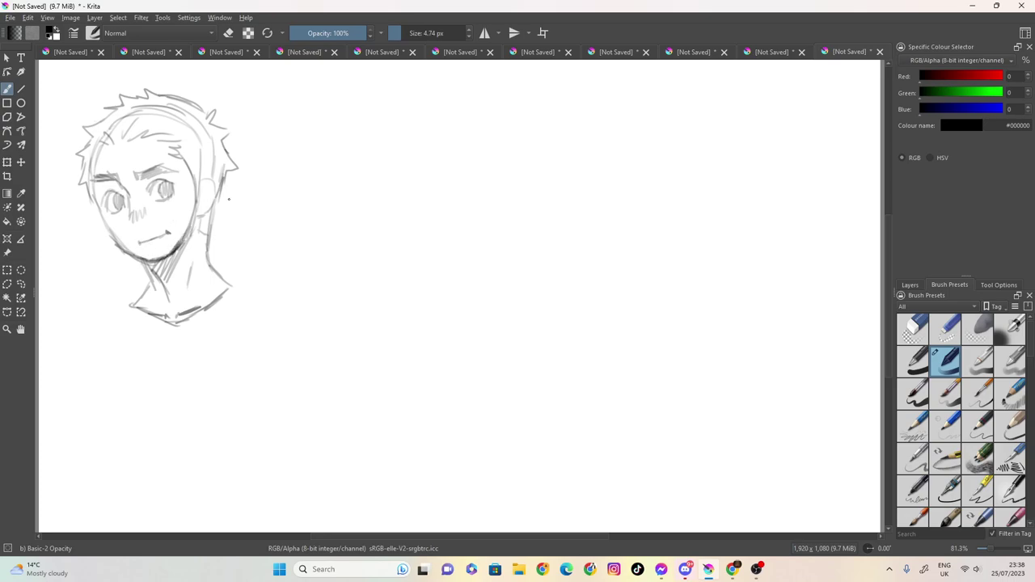
Step: Draw the top edge and seven evenly spaced vertical lines of a construction grid beside the first head
{"action": "mouse_move", "coordinate": [295, 87]}
{"action": "left_mouse_down"}
{"action": "mouse_move", "coordinate": [285, 308]}
{"action": "mouse_move", "coordinate": [339, 77]}
{"action": "mouse_move", "coordinate": [467, 81]}
{"action": "mouse_move", "coordinate": [358, 78]}
{"action": "mouse_move", "coordinate": [297, 104]}
{"action": "mouse_move", "coordinate": [286, 293]}
{"action": "left_mouse_up"}
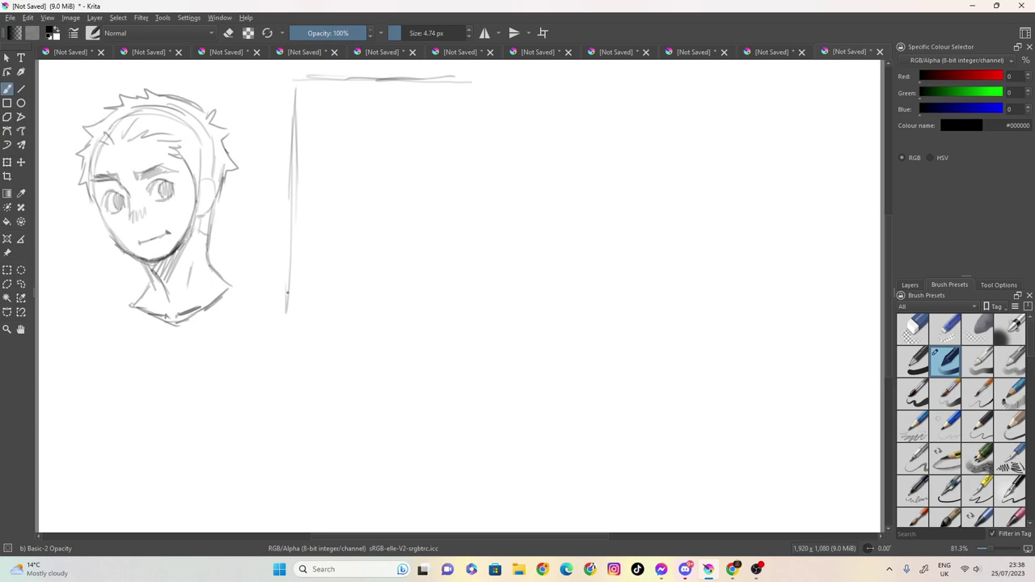
{"action": "left_click_drag", "start_coordinate": [297, 186], "coordinate": [296, 295]}
{"action": "left_click_drag", "start_coordinate": [348, 122], "coordinate": [343, 246]}
{"action": "left_click_drag", "start_coordinate": [348, 82], "coordinate": [343, 358]}
{"action": "left_click_drag", "start_coordinate": [401, 82], "coordinate": [399, 218]}
{"action": "left_click_drag", "start_coordinate": [398, 167], "coordinate": [396, 316]}
{"action": "left_click_drag", "start_coordinate": [398, 227], "coordinate": [394, 349]}
{"action": "mouse_move", "coordinate": [432, 81]}
{"action": "left_mouse_down"}
{"action": "mouse_move", "coordinate": [459, 80]}
{"action": "mouse_move", "coordinate": [445, 303]}
{"action": "left_mouse_up"}
{"action": "left_click_drag", "start_coordinate": [454, 239], "coordinate": [451, 353]}
{"action": "left_click_drag", "start_coordinate": [427, 87], "coordinate": [428, 204]}
{"action": "left_click_drag", "start_coordinate": [428, 138], "coordinate": [423, 315]}
{"action": "left_click_drag", "start_coordinate": [426, 238], "coordinate": [423, 346]}
{"action": "left_click_drag", "start_coordinate": [378, 84], "coordinate": [377, 143]}
{"action": "left_click_drag", "start_coordinate": [377, 104], "coordinate": [371, 350]}
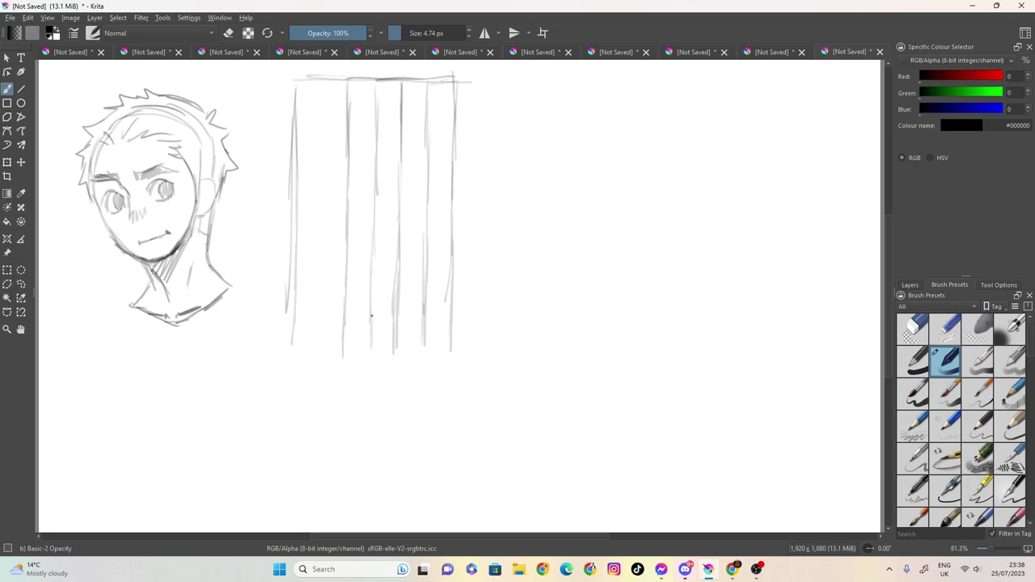
{"action": "left_click_drag", "start_coordinate": [321, 85], "coordinate": [316, 360]}
Step: Draw seven evenly spaced horizontal lines across the verticals to complete the construction grid
{"action": "left_click_drag", "start_coordinate": [453, 115], "coordinate": [301, 111]}
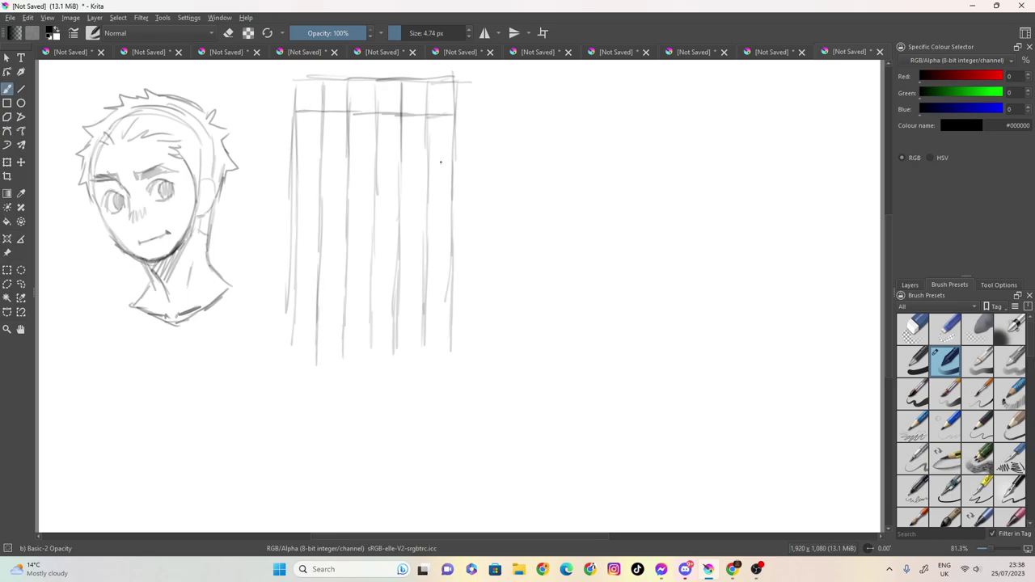
{"action": "mouse_move", "coordinate": [452, 171]}
{"action": "left_mouse_down"}
{"action": "mouse_move", "coordinate": [295, 168]}
{"action": "mouse_move", "coordinate": [394, 173]}
{"action": "left_mouse_up"}
{"action": "left_click_drag", "start_coordinate": [450, 226], "coordinate": [290, 228]}
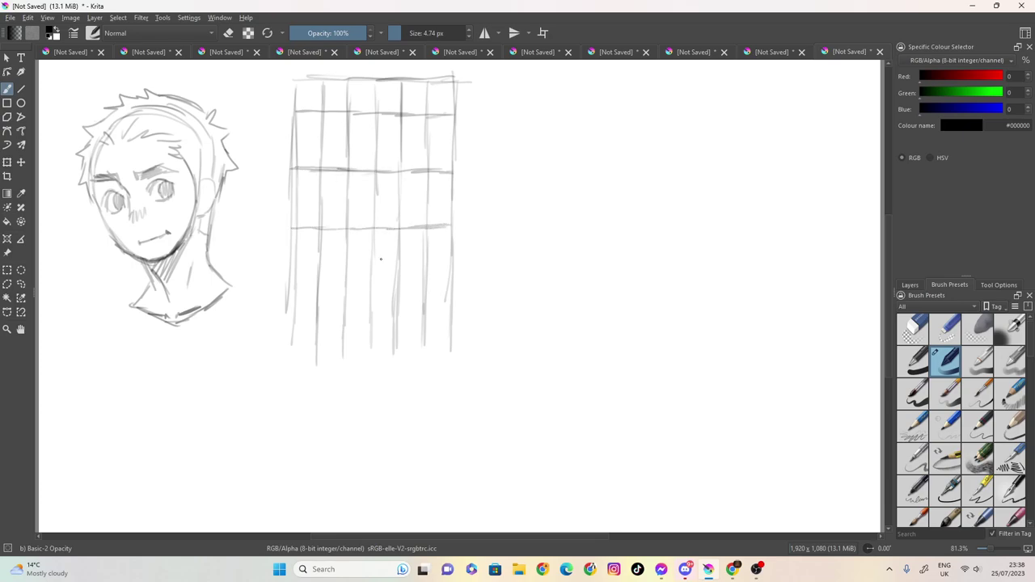
{"action": "left_click_drag", "start_coordinate": [450, 285], "coordinate": [292, 285]}
{"action": "left_click_drag", "start_coordinate": [298, 139], "coordinate": [449, 141]}
{"action": "left_click_drag", "start_coordinate": [451, 201], "coordinate": [293, 202]}
{"action": "left_click_drag", "start_coordinate": [450, 254], "coordinate": [292, 256]}
Step: Draw the rounded top and upper sides of a front-facing skull inside the grid
{"action": "mouse_move", "coordinate": [307, 132]}
{"action": "left_mouse_down"}
{"action": "mouse_move", "coordinate": [312, 162]}
{"action": "mouse_move", "coordinate": [314, 104]}
{"action": "mouse_move", "coordinate": [348, 83]}
{"action": "mouse_move", "coordinate": [426, 83]}
{"action": "left_mouse_up"}
{"action": "mouse_move", "coordinate": [444, 142]}
{"action": "left_mouse_down"}
{"action": "mouse_move", "coordinate": [441, 165]}
{"action": "mouse_move", "coordinate": [435, 110]}
{"action": "mouse_move", "coordinate": [405, 83]}
{"action": "left_mouse_up"}
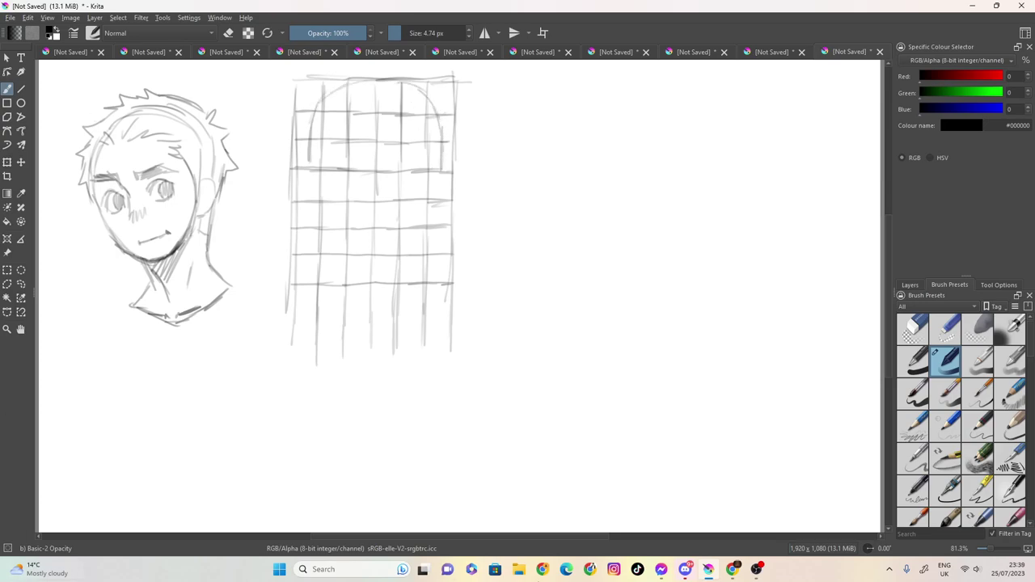
Step: Switch to Chrome, pause the current video and play League of Legends Kindred Login Screen Theme Music 1 Hour in a new tab
{"action": "left_click", "coordinate": [732, 571]}
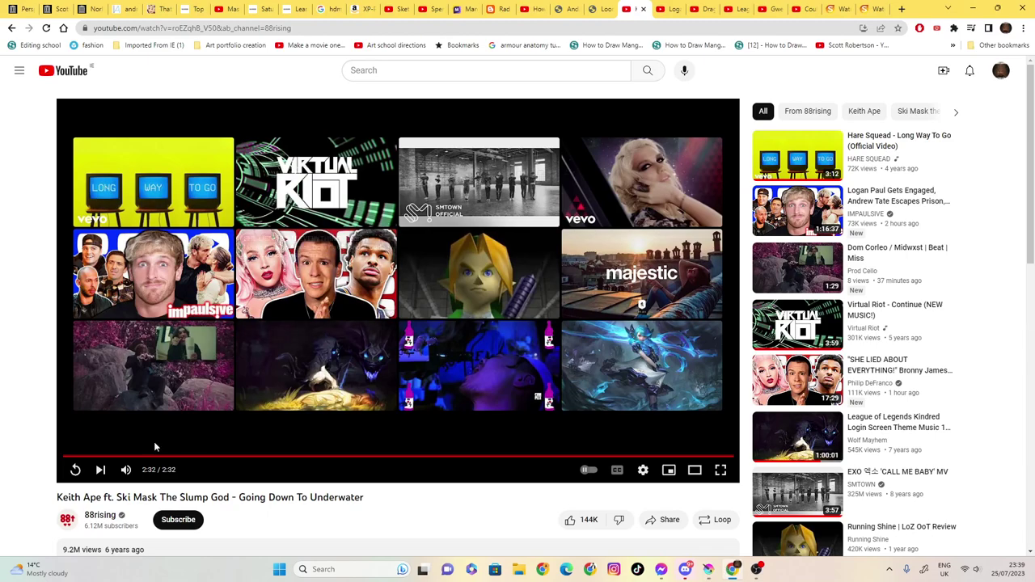
{"action": "left_click", "coordinate": [75, 470]}
{"action": "right_click", "coordinate": [269, 356]}
{"action": "left_click", "coordinate": [316, 372]}
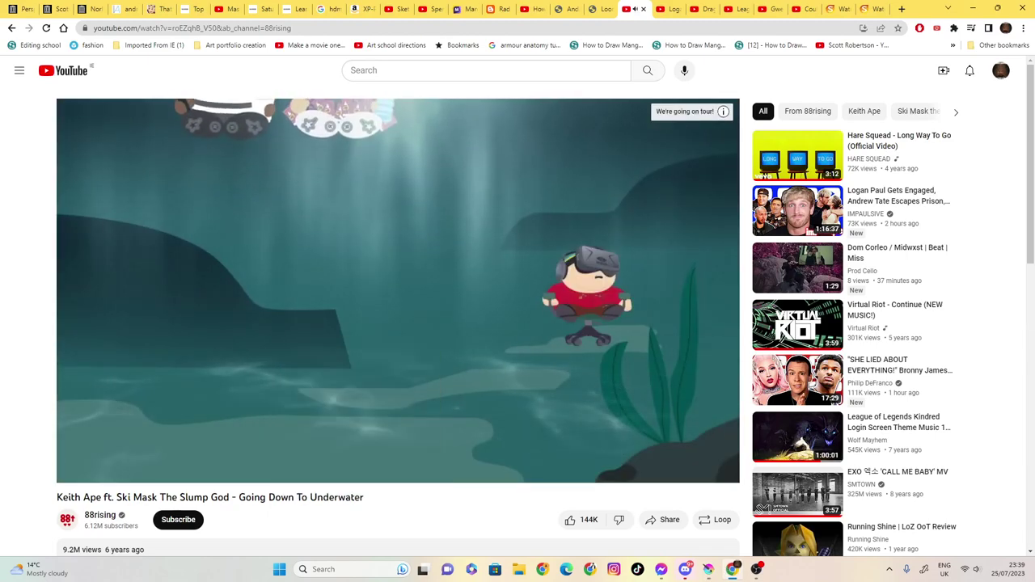
{"action": "left_click", "coordinate": [581, 311]}
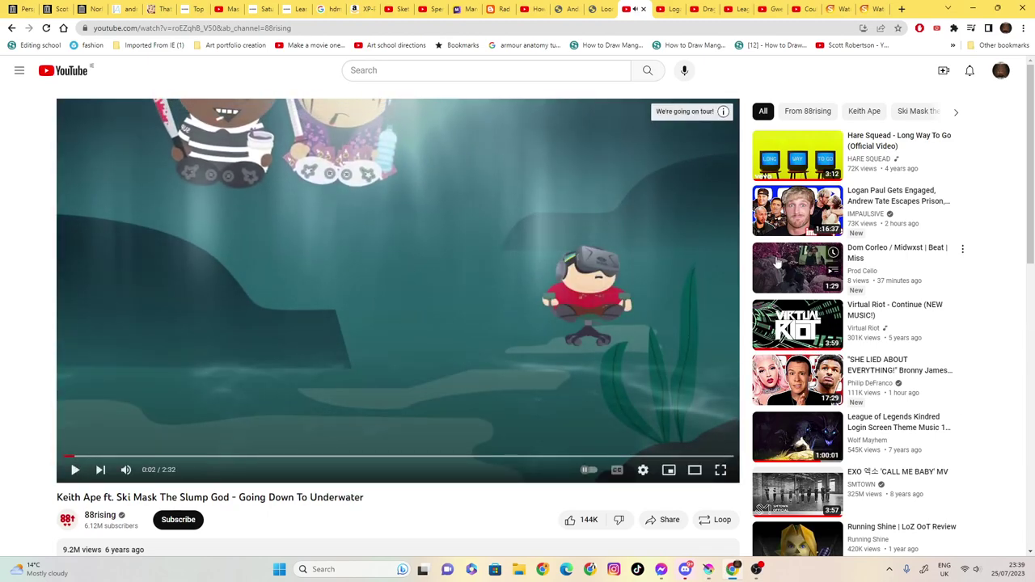
{"action": "right_click", "coordinate": [785, 446]}
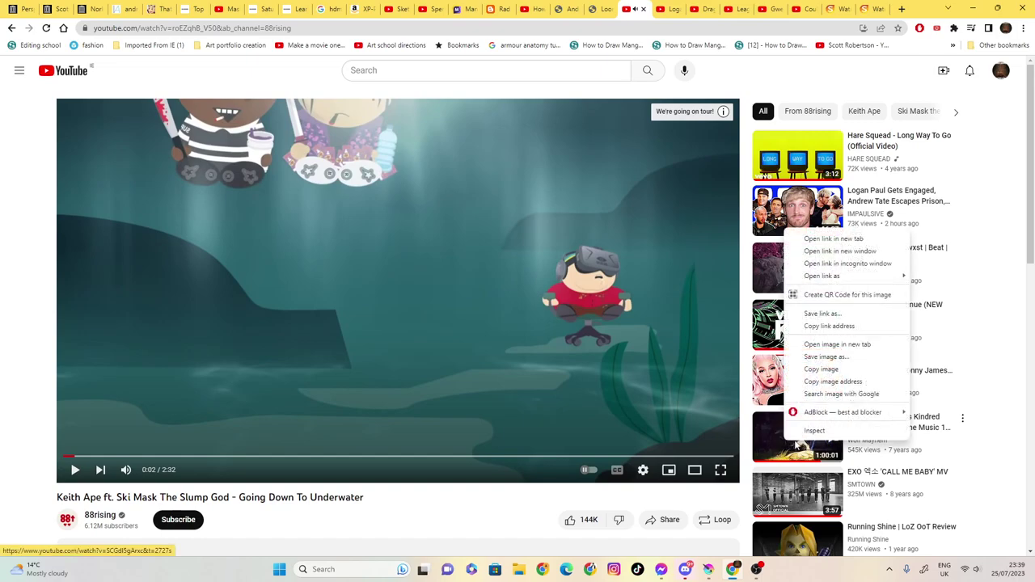
{"action": "left_click", "coordinate": [817, 240]}
{"action": "left_click", "coordinate": [683, 8]}
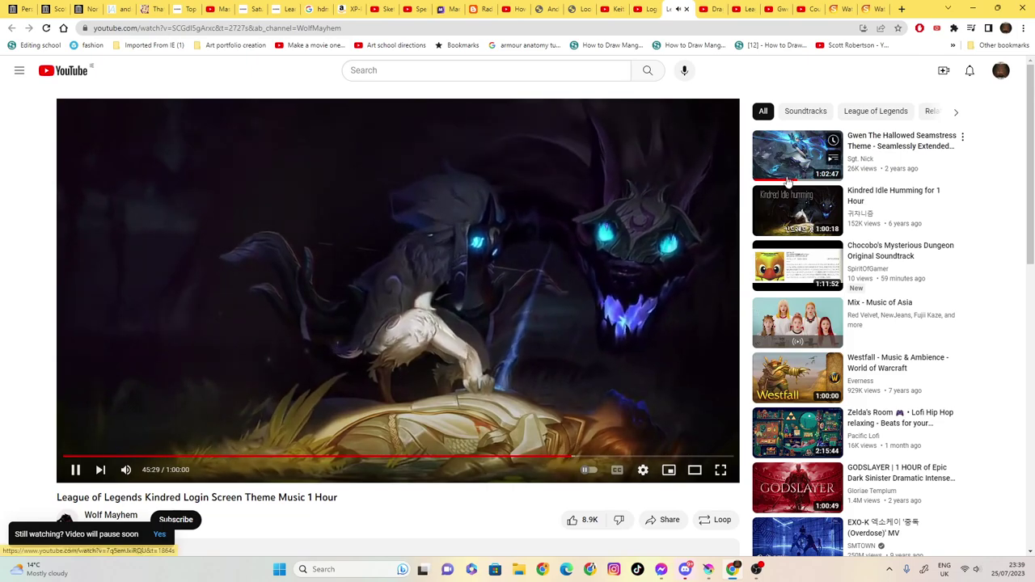
Step: Check the recording status in OBS and switch back to Krita
{"action": "left_click", "coordinate": [756, 568]}
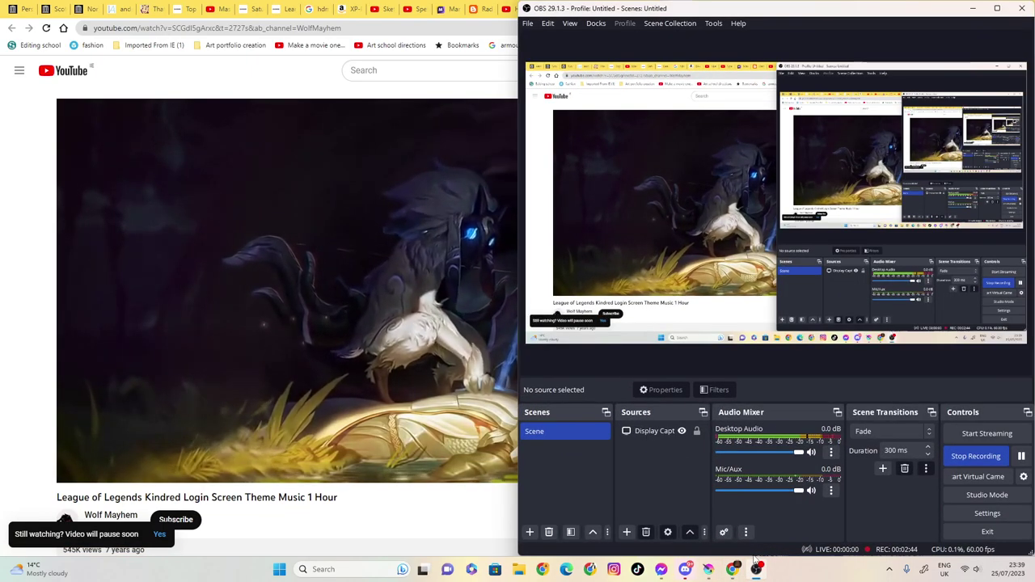
{"action": "left_click", "coordinate": [708, 569]}
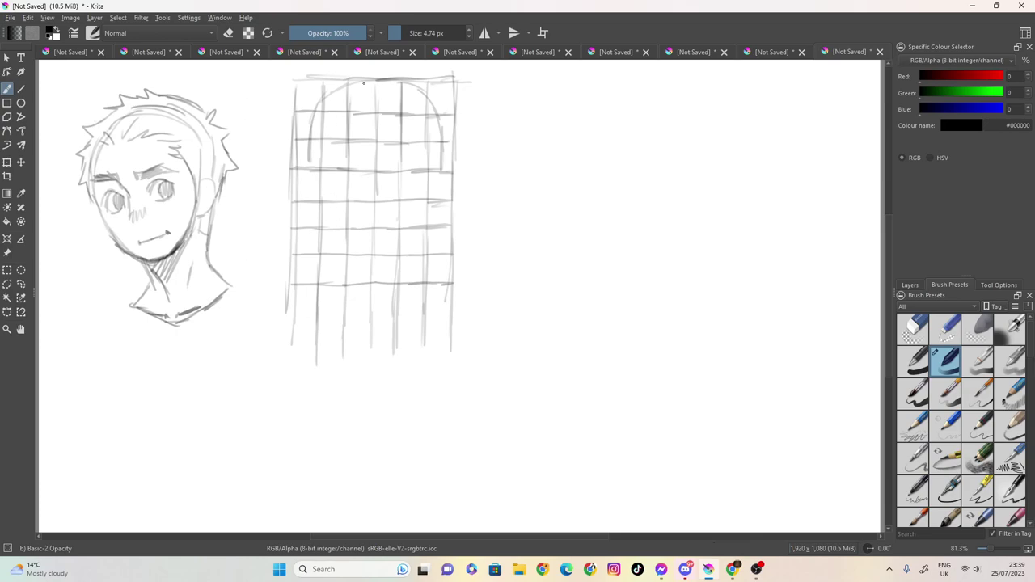
Step: Draw the ears and rounded jaw of the front-facing head on the grid, and mark the eyebrow positions
{"action": "mouse_move", "coordinate": [304, 167]}
{"action": "left_mouse_down"}
{"action": "mouse_move", "coordinate": [301, 212]}
{"action": "mouse_move", "coordinate": [324, 229]}
{"action": "left_mouse_up"}
{"action": "mouse_move", "coordinate": [448, 171]}
{"action": "left_mouse_down"}
{"action": "mouse_move", "coordinate": [446, 214]}
{"action": "mouse_move", "coordinate": [408, 276]}
{"action": "mouse_move", "coordinate": [356, 285]}
{"action": "left_mouse_up"}
{"action": "mouse_move", "coordinate": [319, 227]}
{"action": "left_mouse_down"}
{"action": "mouse_move", "coordinate": [339, 278]}
{"action": "mouse_move", "coordinate": [379, 284]}
{"action": "left_mouse_up"}
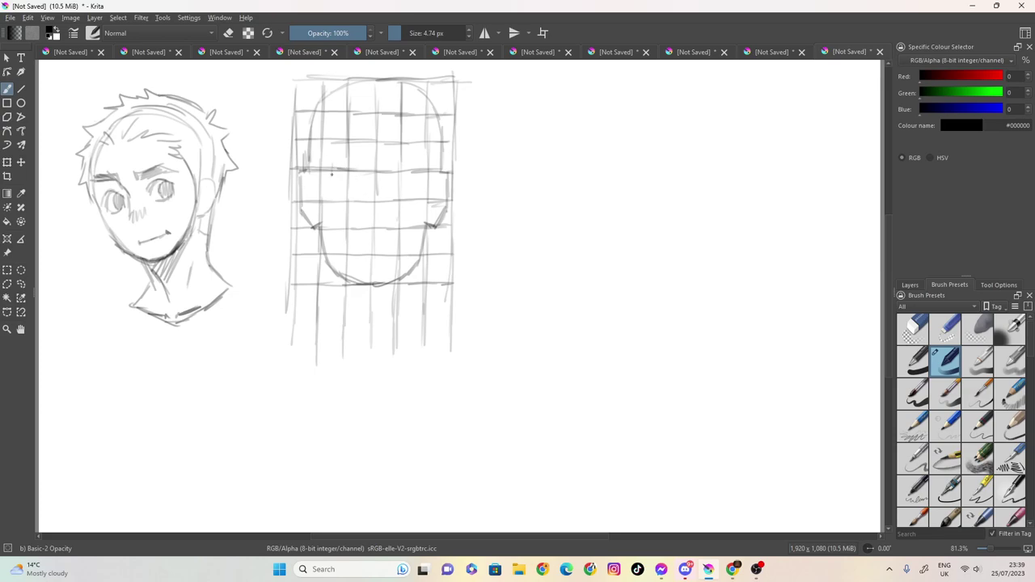
{"action": "left_click_drag", "start_coordinate": [362, 162], "coordinate": [360, 183]}
Step: Redraw the front-facing jaw with a narrower, darker curve from both ears down to the chin
{"action": "mouse_move", "coordinate": [316, 202]}
{"action": "left_mouse_down"}
{"action": "mouse_move", "coordinate": [333, 261]}
{"action": "mouse_move", "coordinate": [351, 280]}
{"action": "left_mouse_up"}
{"action": "mouse_move", "coordinate": [431, 202]}
{"action": "left_mouse_down"}
{"action": "mouse_move", "coordinate": [402, 275]}
{"action": "mouse_move", "coordinate": [386, 283]}
{"action": "mouse_move", "coordinate": [340, 268]}
{"action": "left_mouse_up"}
{"action": "mouse_move", "coordinate": [324, 230]}
{"action": "left_mouse_down"}
{"action": "mouse_move", "coordinate": [338, 274]}
{"action": "mouse_move", "coordinate": [378, 283]}
{"action": "left_mouse_up"}
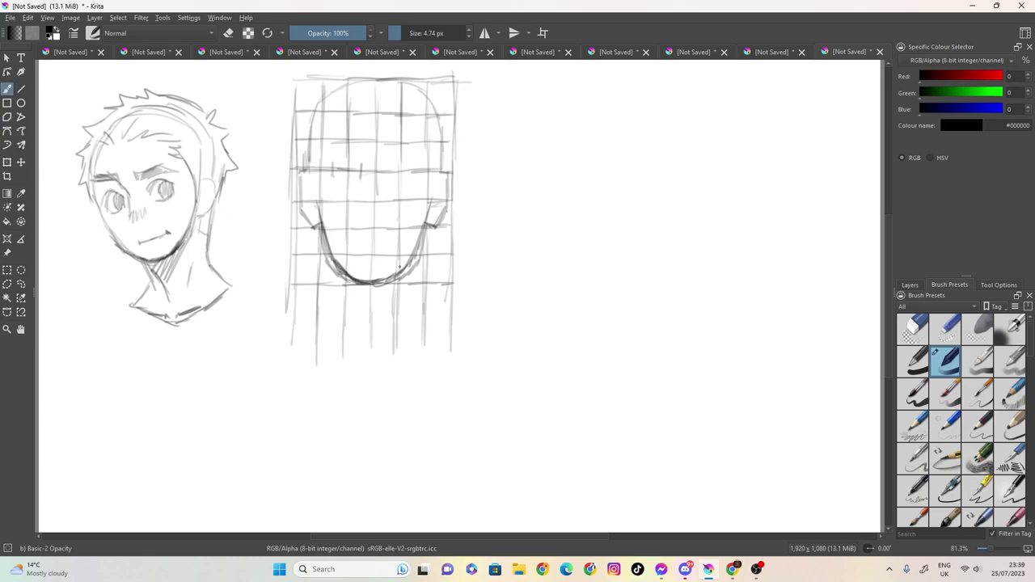
{"action": "mouse_move", "coordinate": [430, 205]}
{"action": "left_mouse_down"}
{"action": "mouse_move", "coordinate": [414, 261]}
{"action": "mouse_move", "coordinate": [397, 278]}
{"action": "mouse_move", "coordinate": [356, 278]}
{"action": "mouse_move", "coordinate": [391, 275]}
{"action": "mouse_move", "coordinate": [380, 283]}
{"action": "left_mouse_up"}
{"action": "left_click_drag", "start_coordinate": [428, 234], "coordinate": [416, 252]}
Step: Erase the stray outer jaw lines and thin the chin contour with the brush in eraser mode at 14.67 px
{"action": "key", "text": "e"}
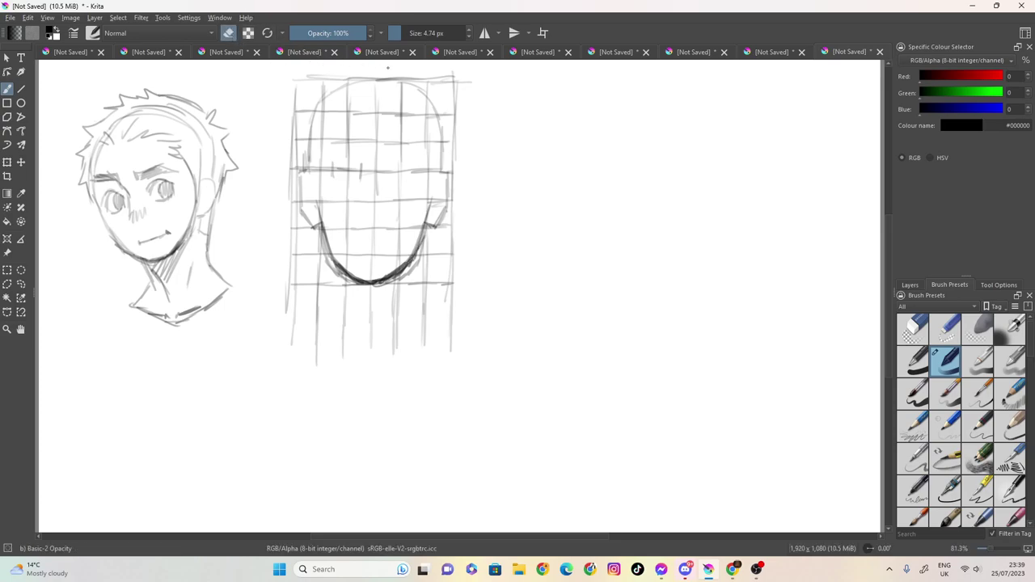
{"action": "mouse_move", "coordinate": [427, 233]}
{"action": "left_mouse_down"}
{"action": "mouse_move", "coordinate": [410, 267]}
{"action": "mouse_move", "coordinate": [376, 285]}
{"action": "left_mouse_up"}
{"action": "mouse_move", "coordinate": [319, 241]}
{"action": "left_mouse_down"}
{"action": "mouse_move", "coordinate": [322, 267]}
{"action": "mouse_move", "coordinate": [339, 275]}
{"action": "left_mouse_up"}
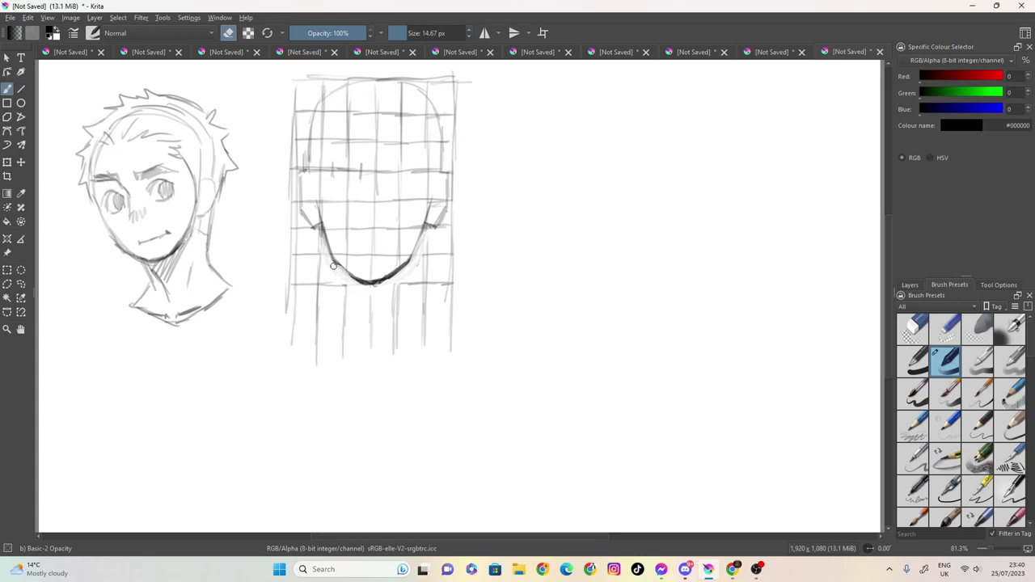
{"action": "mouse_move", "coordinate": [338, 273]}
{"action": "left_mouse_down"}
{"action": "mouse_move", "coordinate": [361, 285]}
{"action": "mouse_move", "coordinate": [341, 275]}
{"action": "mouse_move", "coordinate": [389, 280]}
{"action": "left_mouse_up"}
Step: Return to painting with a 4.17 px brush and redraw a clean jawline between the ears
{"action": "left_click", "coordinate": [402, 33]}
{"action": "left_click", "coordinate": [405, 33]}
{"action": "left_click", "coordinate": [229, 34]}
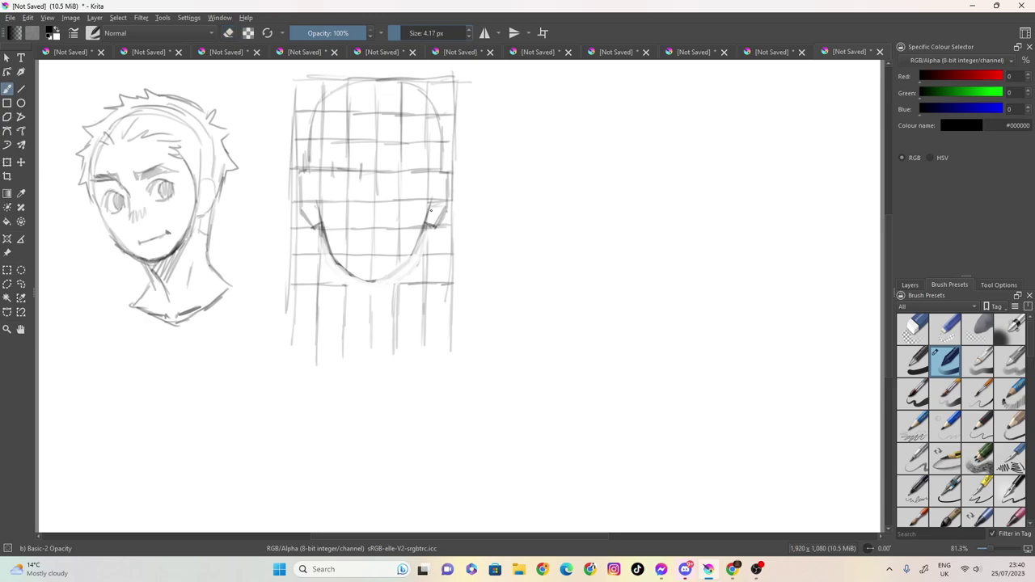
{"action": "mouse_move", "coordinate": [431, 203]}
{"action": "left_mouse_down"}
{"action": "mouse_move", "coordinate": [401, 269]}
{"action": "mouse_move", "coordinate": [358, 283]}
{"action": "mouse_move", "coordinate": [368, 282]}
{"action": "mouse_move", "coordinate": [330, 254]}
{"action": "left_mouse_up"}
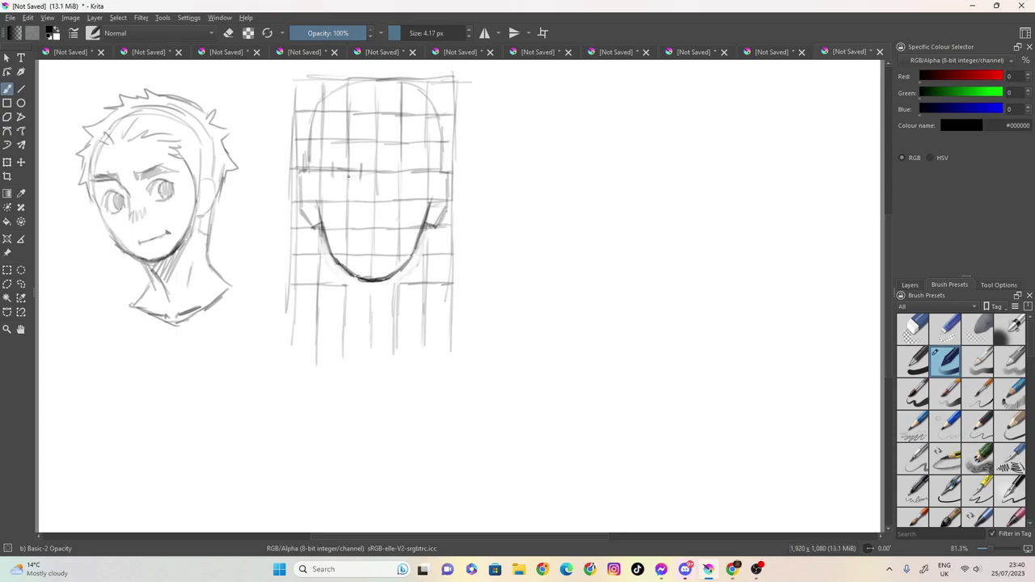
Step: Draw angled eyebrows on the brow line and two shaded eyes beneath them on the front-facing head
{"action": "mouse_move", "coordinate": [331, 159]}
{"action": "left_mouse_down"}
{"action": "mouse_move", "coordinate": [362, 166]}
{"action": "mouse_move", "coordinate": [351, 178]}
{"action": "mouse_move", "coordinate": [324, 175]}
{"action": "left_mouse_up"}
{"action": "mouse_move", "coordinate": [389, 175]}
{"action": "left_mouse_down"}
{"action": "mouse_move", "coordinate": [416, 161]}
{"action": "mouse_move", "coordinate": [420, 170]}
{"action": "mouse_move", "coordinate": [383, 178]}
{"action": "mouse_move", "coordinate": [360, 166]}
{"action": "mouse_move", "coordinate": [414, 160]}
{"action": "mouse_move", "coordinate": [419, 172]}
{"action": "mouse_move", "coordinate": [387, 164]}
{"action": "mouse_move", "coordinate": [361, 180]}
{"action": "left_mouse_up"}
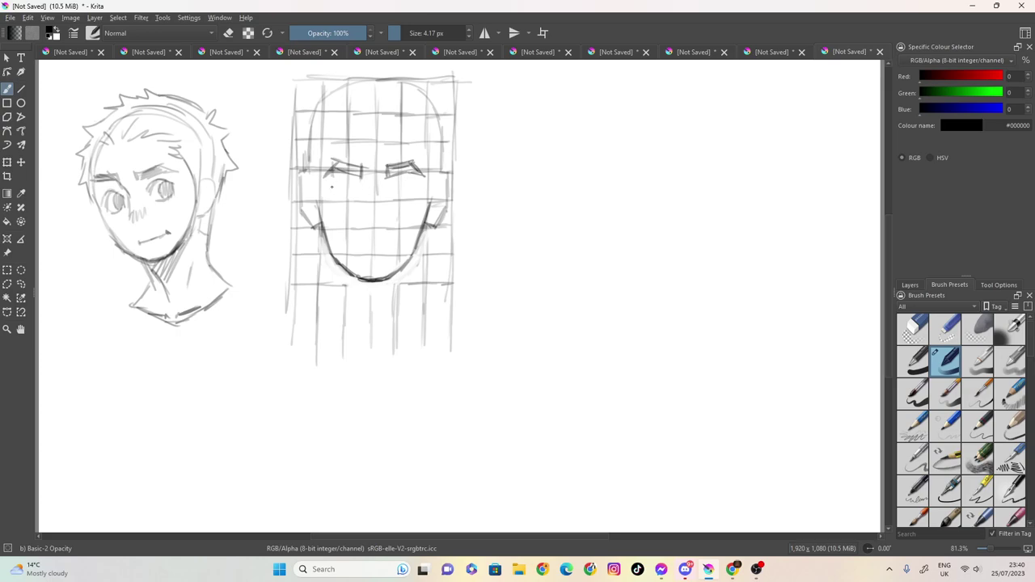
{"action": "mouse_move", "coordinate": [329, 184]}
{"action": "left_mouse_down"}
{"action": "mouse_move", "coordinate": [346, 178]}
{"action": "mouse_move", "coordinate": [364, 190]}
{"action": "mouse_move", "coordinate": [332, 188]}
{"action": "mouse_move", "coordinate": [358, 193]}
{"action": "left_mouse_up"}
{"action": "mouse_move", "coordinate": [389, 184]}
{"action": "left_mouse_down"}
{"action": "mouse_move", "coordinate": [411, 183]}
{"action": "mouse_move", "coordinate": [416, 192]}
{"action": "mouse_move", "coordinate": [394, 191]}
{"action": "mouse_move", "coordinate": [407, 192]}
{"action": "left_mouse_up"}
{"action": "mouse_move", "coordinate": [406, 185]}
{"action": "left_mouse_down"}
{"action": "mouse_move", "coordinate": [415, 195]}
{"action": "mouse_move", "coordinate": [404, 194]}
{"action": "mouse_move", "coordinate": [416, 179]}
{"action": "mouse_move", "coordinate": [400, 181]}
{"action": "mouse_move", "coordinate": [410, 181]}
{"action": "mouse_move", "coordinate": [406, 192]}
{"action": "mouse_move", "coordinate": [368, 179]}
{"action": "mouse_move", "coordinate": [391, 170]}
{"action": "mouse_move", "coordinate": [366, 168]}
{"action": "mouse_move", "coordinate": [382, 187]}
{"action": "mouse_move", "coordinate": [370, 192]}
{"action": "left_mouse_up"}
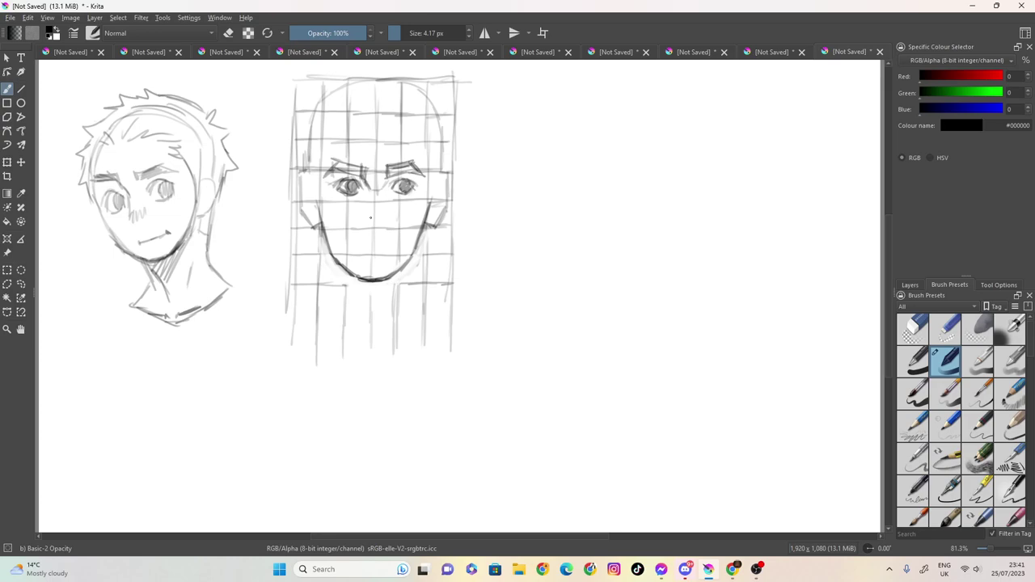
Step: Draw the nose bridge down the center line and the temple contours on both sides of the face
{"action": "left_click_drag", "start_coordinate": [374, 192], "coordinate": [376, 223]}
{"action": "left_click_drag", "start_coordinate": [376, 189], "coordinate": [373, 211]}
{"action": "mouse_move", "coordinate": [317, 188]}
{"action": "left_mouse_down"}
{"action": "mouse_move", "coordinate": [319, 219]}
{"action": "mouse_move", "coordinate": [314, 182]}
{"action": "left_mouse_up"}
{"action": "mouse_move", "coordinate": [435, 191]}
{"action": "left_mouse_down"}
{"action": "mouse_move", "coordinate": [428, 211]}
{"action": "mouse_move", "coordinate": [431, 175]}
{"action": "mouse_move", "coordinate": [435, 188]}
{"action": "left_mouse_up"}
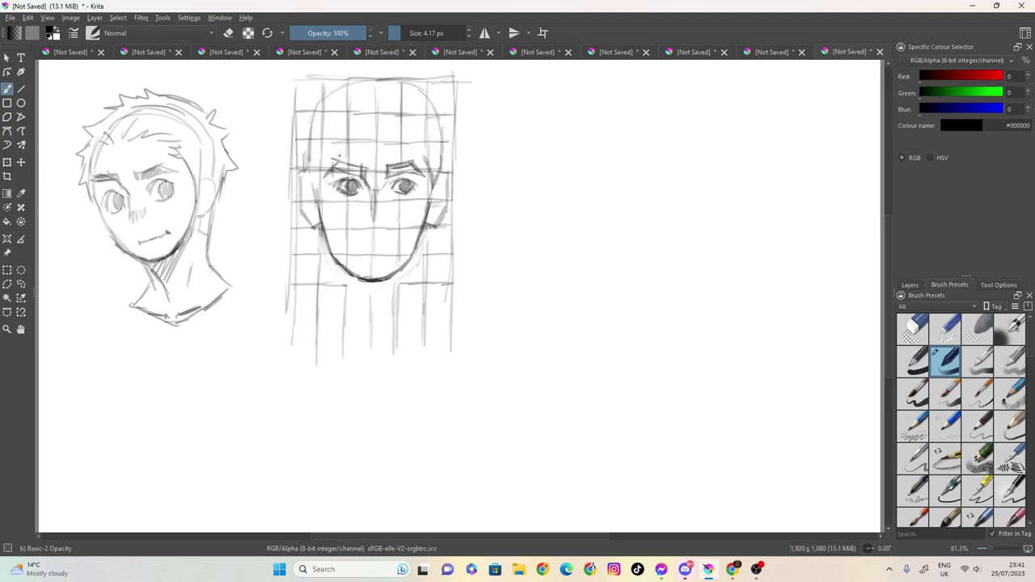
{"action": "left_click_drag", "start_coordinate": [322, 162], "coordinate": [310, 199]}
Step: Sketch a jagged hairline across the forehead and a spiky hair outline around the front-facing head
{"action": "mouse_move", "coordinate": [389, 113]}
{"action": "left_mouse_down"}
{"action": "mouse_move", "coordinate": [405, 102]}
{"action": "mouse_move", "coordinate": [422, 118]}
{"action": "mouse_move", "coordinate": [433, 142]}
{"action": "mouse_move", "coordinate": [427, 166]}
{"action": "left_mouse_up"}
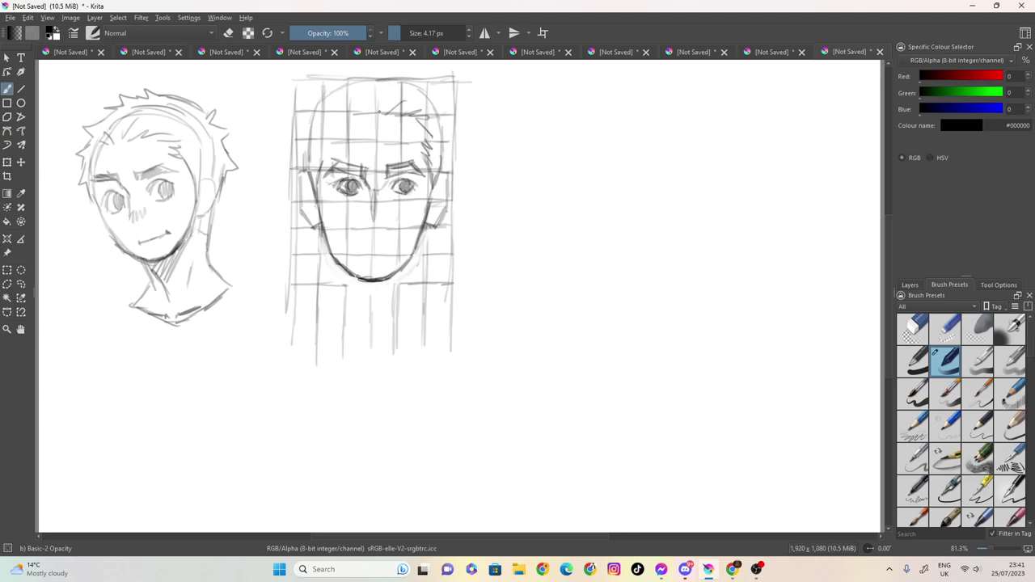
{"action": "left_click_drag", "start_coordinate": [372, 113], "coordinate": [344, 105]}
{"action": "mouse_move", "coordinate": [348, 117]}
{"action": "left_mouse_down"}
{"action": "mouse_move", "coordinate": [318, 163]}
{"action": "mouse_move", "coordinate": [329, 134]}
{"action": "mouse_move", "coordinate": [301, 156]}
{"action": "mouse_move", "coordinate": [291, 89]}
{"action": "left_mouse_up"}
{"action": "left_click_drag", "start_coordinate": [309, 85], "coordinate": [335, 72]}
{"action": "left_click_drag", "start_coordinate": [402, 62], "coordinate": [465, 99]}
{"action": "mouse_move", "coordinate": [414, 64]}
{"action": "left_mouse_down"}
{"action": "mouse_move", "coordinate": [336, 70]}
{"action": "mouse_move", "coordinate": [403, 62]}
{"action": "mouse_move", "coordinate": [437, 80]}
{"action": "mouse_move", "coordinate": [413, 96]}
{"action": "mouse_move", "coordinate": [390, 66]}
{"action": "mouse_move", "coordinate": [368, 69]}
{"action": "left_mouse_up"}
{"action": "mouse_move", "coordinate": [432, 89]}
{"action": "left_mouse_down"}
{"action": "mouse_move", "coordinate": [454, 106]}
{"action": "mouse_move", "coordinate": [446, 115]}
{"action": "mouse_move", "coordinate": [467, 104]}
{"action": "mouse_move", "coordinate": [445, 128]}
{"action": "mouse_move", "coordinate": [464, 139]}
{"action": "mouse_move", "coordinate": [444, 176]}
{"action": "left_mouse_up"}
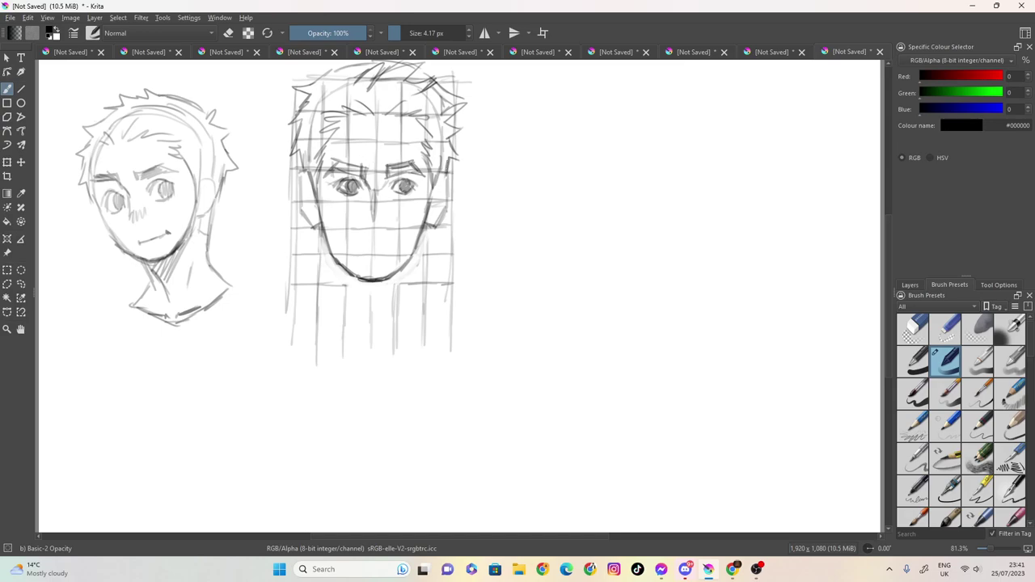
Step: Fill in the eyebrows darkly, strengthen the upper eyelids, and shade the nose with small nostril marks
{"action": "mouse_move", "coordinate": [389, 172]}
{"action": "left_mouse_down"}
{"action": "mouse_move", "coordinate": [422, 167]}
{"action": "mouse_move", "coordinate": [322, 169]}
{"action": "mouse_move", "coordinate": [364, 175]}
{"action": "left_mouse_up"}
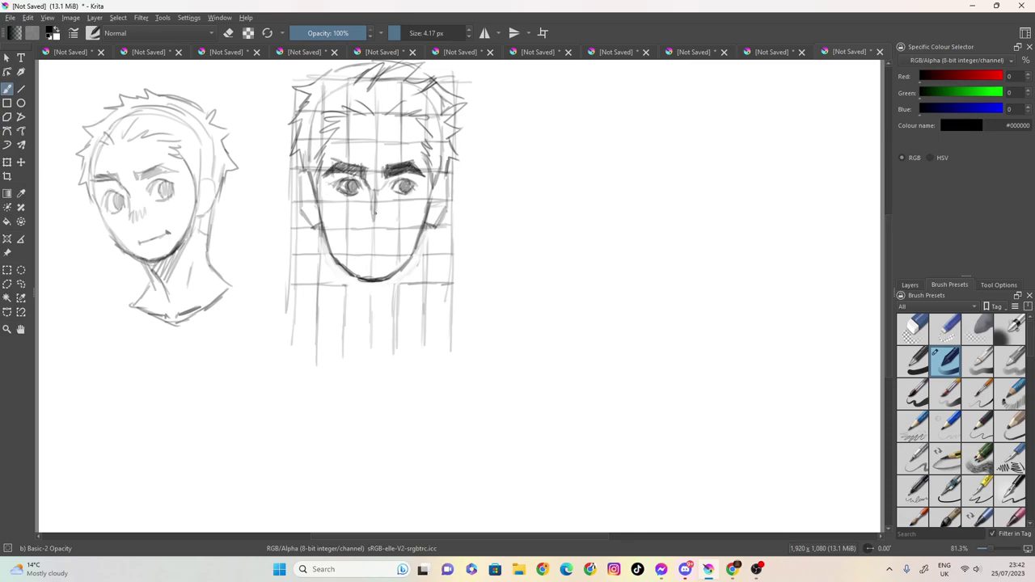
{"action": "left_click_drag", "start_coordinate": [373, 204], "coordinate": [374, 212]}
{"action": "left_click_drag", "start_coordinate": [410, 180], "coordinate": [395, 182]}
{"action": "left_click_drag", "start_coordinate": [367, 222], "coordinate": [375, 228]}
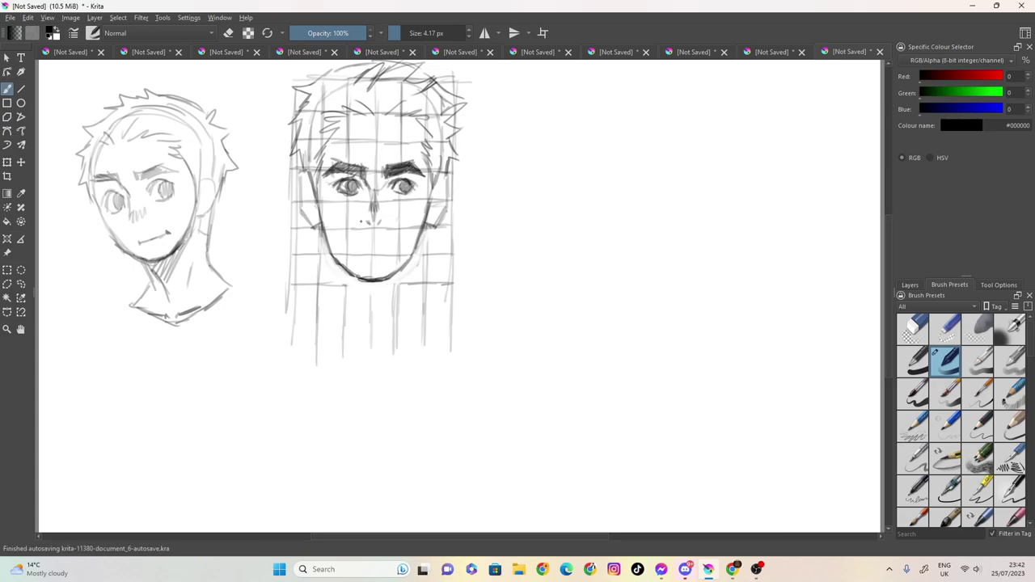
Step: Draw the mouth with shading below the lower lip, and reinforce the cheek line beside the ear
{"action": "mouse_move", "coordinate": [366, 253]}
{"action": "left_mouse_down"}
{"action": "mouse_move", "coordinate": [386, 253]}
{"action": "mouse_move", "coordinate": [363, 255]}
{"action": "mouse_move", "coordinate": [379, 261]}
{"action": "mouse_move", "coordinate": [356, 243]}
{"action": "left_mouse_up"}
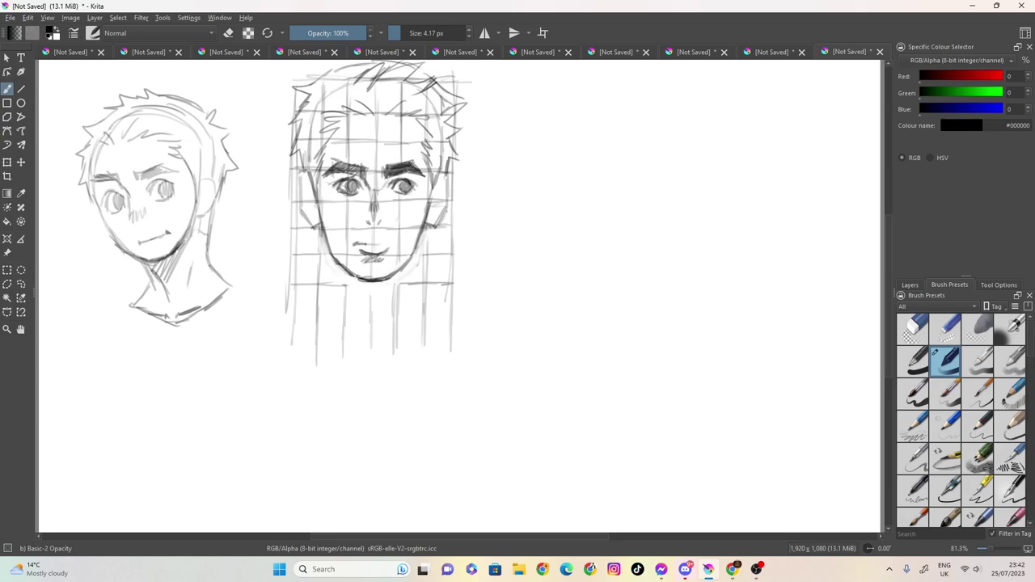
{"action": "left_click_drag", "start_coordinate": [396, 244], "coordinate": [372, 245]}
{"action": "left_click_drag", "start_coordinate": [366, 256], "coordinate": [365, 264]}
{"action": "mouse_move", "coordinate": [431, 177]}
{"action": "left_mouse_down"}
{"action": "mouse_move", "coordinate": [427, 218]}
{"action": "mouse_move", "coordinate": [430, 206]}
{"action": "left_mouse_up"}
Step: Draw both sides of the neck running down from below the ears of the front-facing head
{"action": "left_click_drag", "start_coordinate": [320, 253], "coordinate": [314, 230]}
{"action": "mouse_move", "coordinate": [325, 283]}
{"action": "left_mouse_down"}
{"action": "mouse_move", "coordinate": [318, 241]}
{"action": "mouse_move", "coordinate": [326, 272]}
{"action": "left_mouse_up"}
{"action": "left_click_drag", "start_coordinate": [326, 264], "coordinate": [331, 285]}
{"action": "left_click_drag", "start_coordinate": [321, 240], "coordinate": [326, 265]}
{"action": "left_click_drag", "start_coordinate": [329, 273], "coordinate": [333, 289]}
{"action": "left_click_drag", "start_coordinate": [324, 241], "coordinate": [335, 306]}
{"action": "left_click_drag", "start_coordinate": [426, 226], "coordinate": [400, 313]}
Step: Sketch the sloping shoulder lines and the collarbones meeting in a V at the base of the neck
{"action": "mouse_move", "coordinate": [332, 295]}
{"action": "left_mouse_down"}
{"action": "mouse_move", "coordinate": [290, 327]}
{"action": "mouse_move", "coordinate": [315, 344]}
{"action": "left_mouse_up"}
{"action": "mouse_move", "coordinate": [408, 297]}
{"action": "left_mouse_down"}
{"action": "mouse_move", "coordinate": [443, 326]}
{"action": "mouse_move", "coordinate": [419, 348]}
{"action": "left_mouse_up"}
{"action": "left_click_drag", "start_coordinate": [411, 293], "coordinate": [433, 318]}
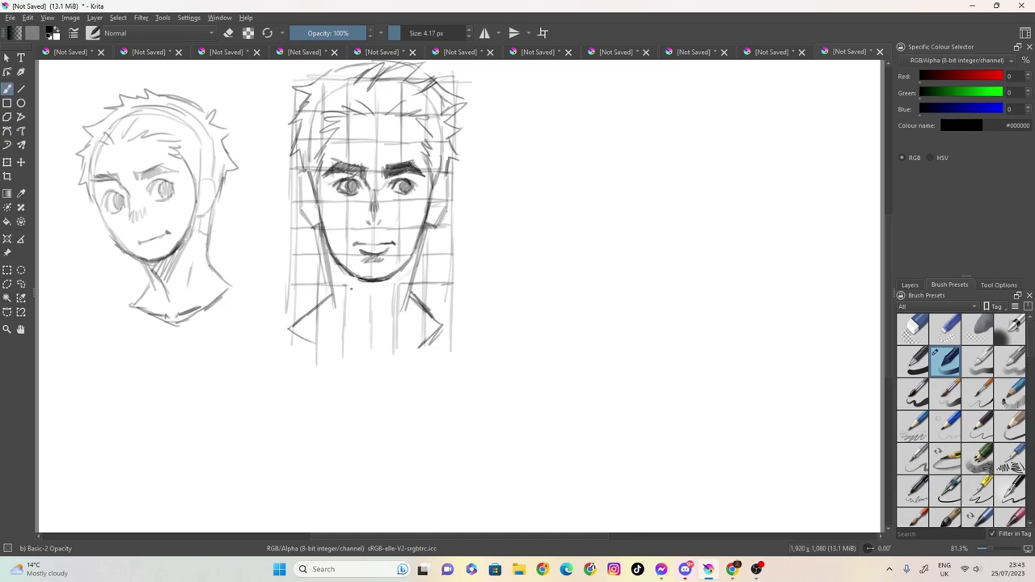
{"action": "left_click_drag", "start_coordinate": [335, 310], "coordinate": [330, 315]}
{"action": "left_click_drag", "start_coordinate": [406, 313], "coordinate": [411, 321]}
{"action": "mouse_move", "coordinate": [364, 358]}
{"action": "left_mouse_down"}
{"action": "mouse_move", "coordinate": [379, 366]}
{"action": "mouse_move", "coordinate": [353, 355]}
{"action": "left_mouse_up"}
{"action": "left_click_drag", "start_coordinate": [412, 345], "coordinate": [393, 355]}
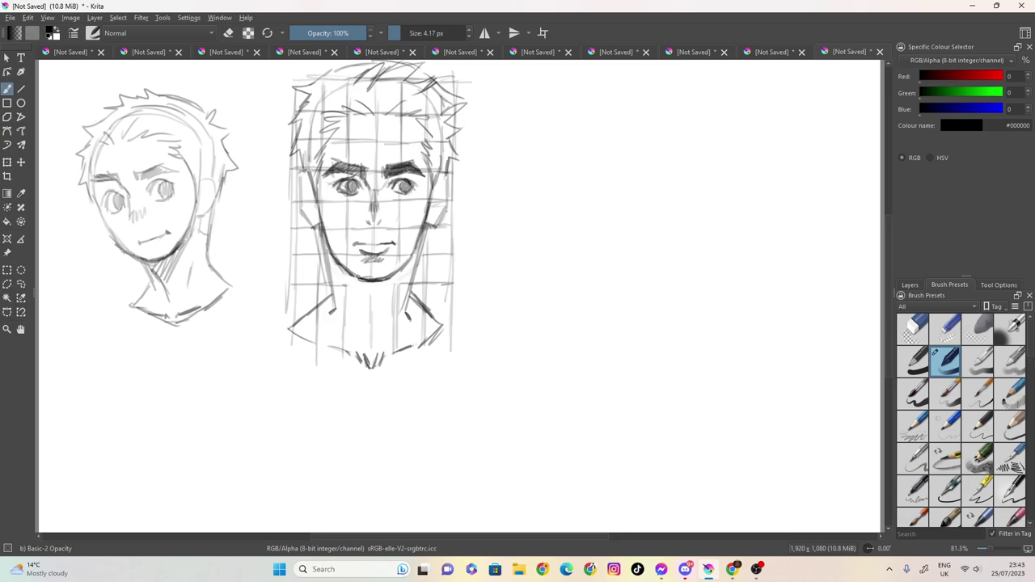
Step: Darken the front-facing jawline and ear edge, and add a pointed hair strand at the center of the hairline
{"action": "mouse_move", "coordinate": [411, 261]}
{"action": "left_mouse_down"}
{"action": "mouse_move", "coordinate": [407, 252]}
{"action": "mouse_move", "coordinate": [386, 280]}
{"action": "mouse_move", "coordinate": [328, 252]}
{"action": "mouse_move", "coordinate": [317, 225]}
{"action": "mouse_move", "coordinate": [319, 241]}
{"action": "left_mouse_up"}
{"action": "left_click_drag", "start_coordinate": [300, 171], "coordinate": [305, 203]}
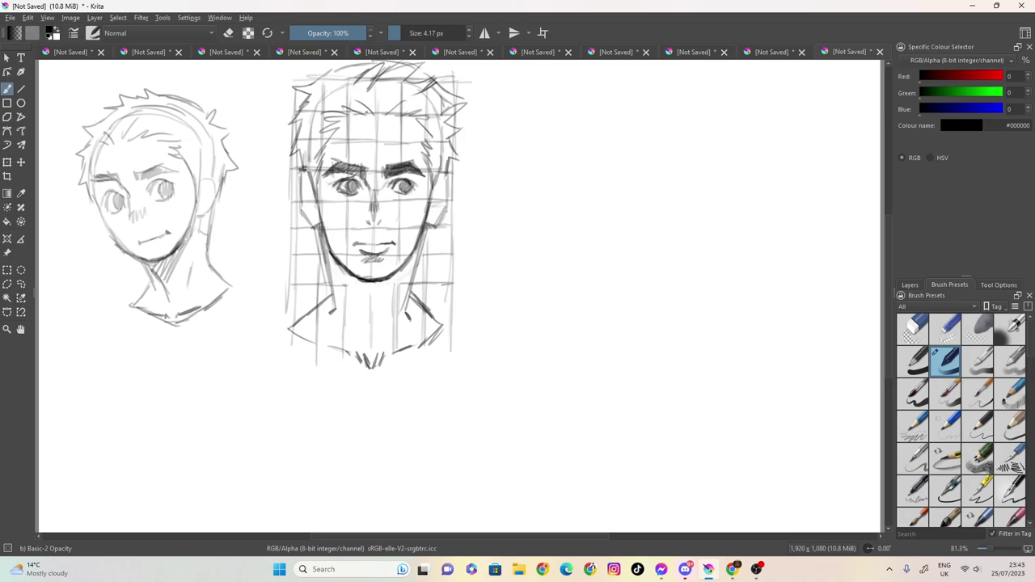
{"action": "left_click_drag", "start_coordinate": [393, 107], "coordinate": [370, 119]}
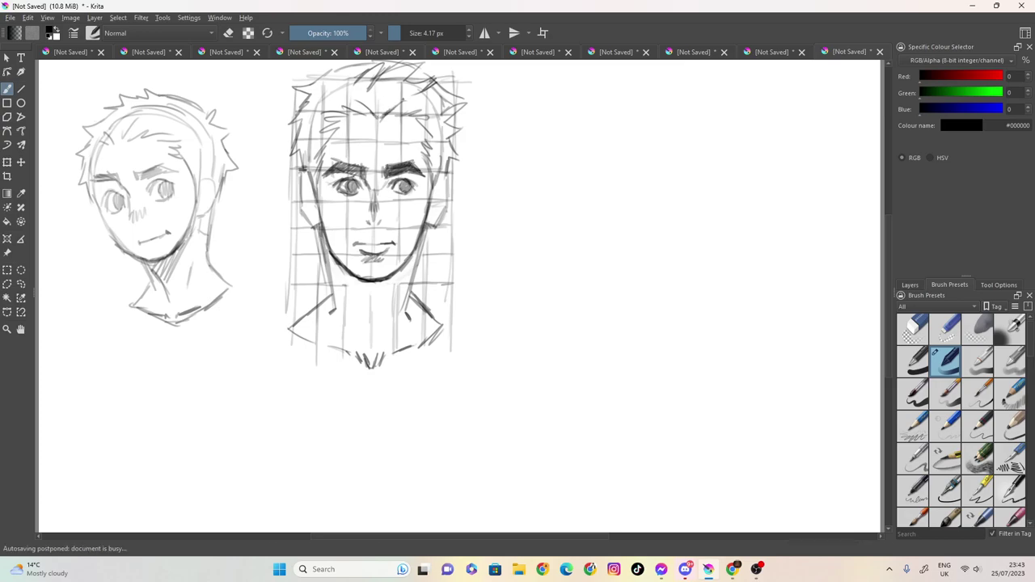
Step: Draw curved hair strands sweeping up from the center of the front-facing head's hairline into a tuft
{"action": "mouse_move", "coordinate": [360, 61]}
{"action": "left_mouse_down"}
{"action": "mouse_move", "coordinate": [342, 92]}
{"action": "mouse_move", "coordinate": [370, 90]}
{"action": "mouse_move", "coordinate": [356, 94]}
{"action": "left_mouse_up"}
{"action": "left_click_drag", "start_coordinate": [361, 84], "coordinate": [359, 100]}
{"action": "mouse_move", "coordinate": [368, 82]}
{"action": "left_mouse_down"}
{"action": "mouse_move", "coordinate": [359, 106]}
{"action": "mouse_move", "coordinate": [360, 85]}
{"action": "mouse_move", "coordinate": [345, 106]}
{"action": "left_mouse_up"}
{"action": "left_click_drag", "start_coordinate": [347, 87], "coordinate": [347, 101]}
{"action": "left_click_drag", "start_coordinate": [360, 82], "coordinate": [345, 100]}
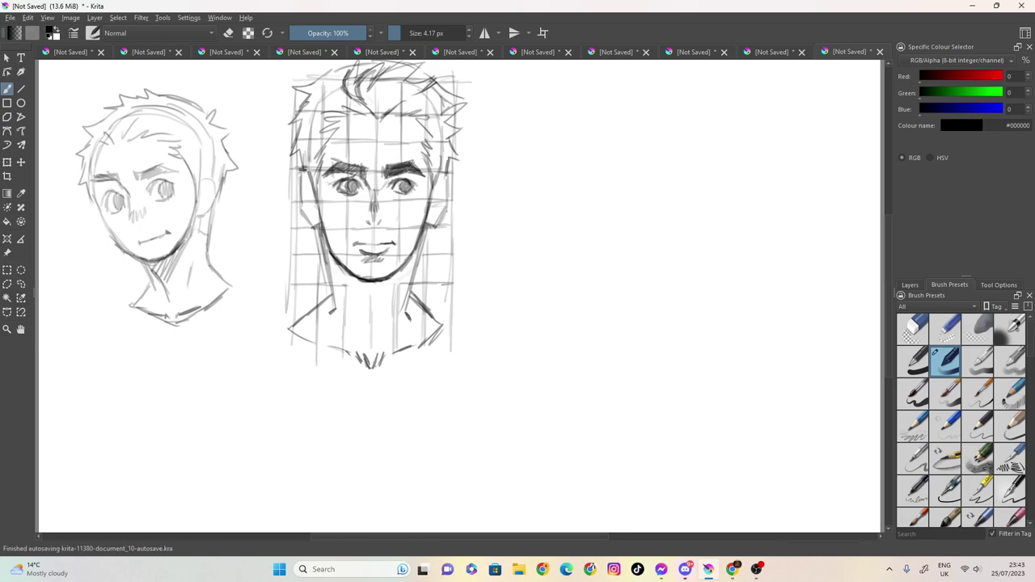
Step: Erase stray marks around the front-facing mouth, and darken the shading below the lower lip with a 4.17 px brush
{"action": "left_click", "coordinate": [229, 33]}
{"action": "left_click", "coordinate": [402, 34]}
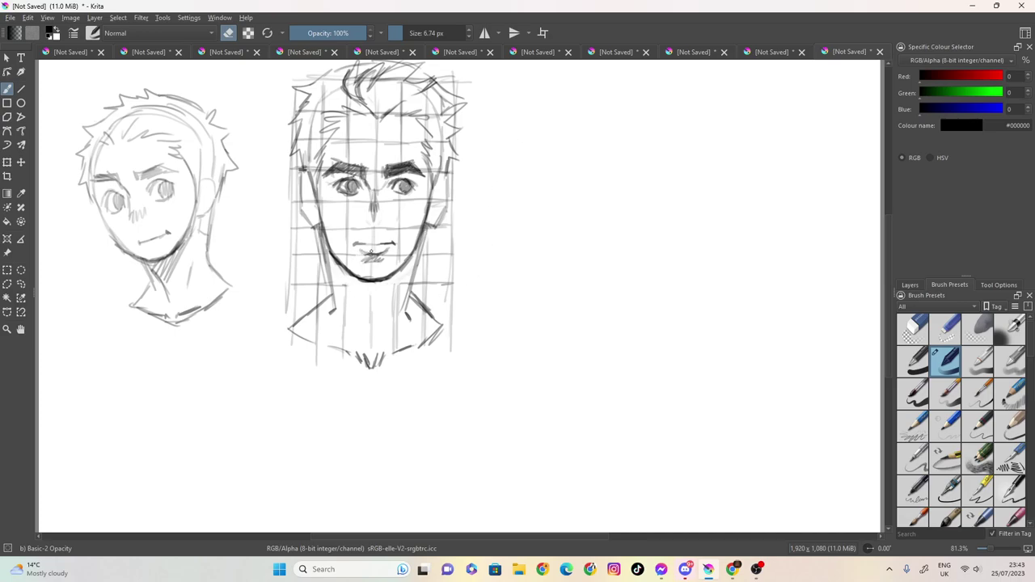
{"action": "left_click_drag", "start_coordinate": [387, 250], "coordinate": [377, 253]}
{"action": "left_click", "coordinate": [231, 34]}
{"action": "left_click", "coordinate": [398, 34]}
{"action": "left_click", "coordinate": [395, 34]}
{"action": "mouse_move", "coordinate": [361, 256]}
{"action": "left_mouse_down"}
{"action": "mouse_move", "coordinate": [378, 260]}
{"action": "mouse_move", "coordinate": [357, 265]}
{"action": "mouse_move", "coordinate": [358, 254]}
{"action": "mouse_move", "coordinate": [378, 264]}
{"action": "left_mouse_up"}
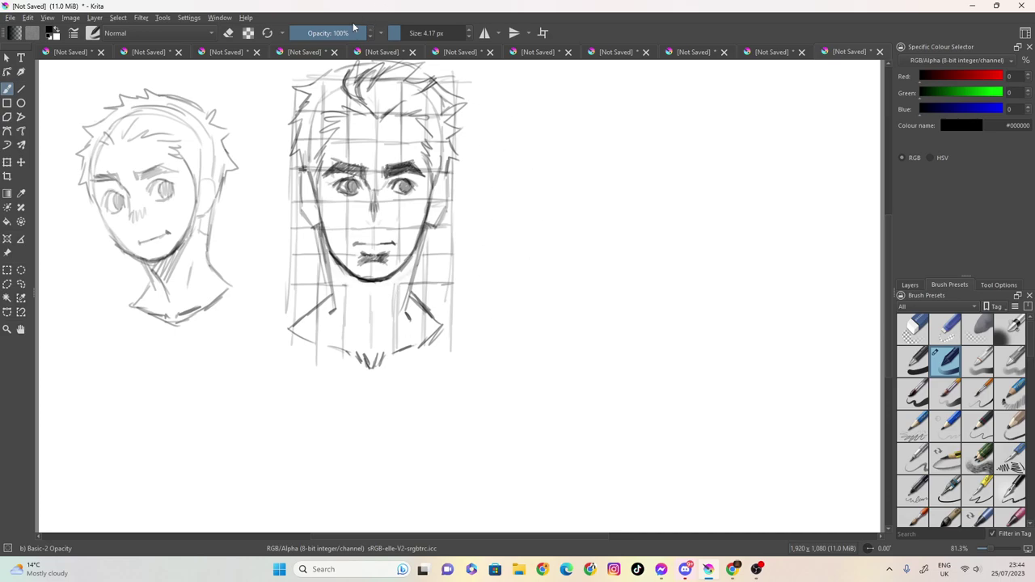
Step: Erase the grid lines outside the front-facing head and across its cheeks, forehead, neck and shoulders with a 45.37 px eraser
{"action": "left_click", "coordinate": [228, 33]}
{"action": "left_click_drag", "start_coordinate": [403, 33], "coordinate": [428, 35]}
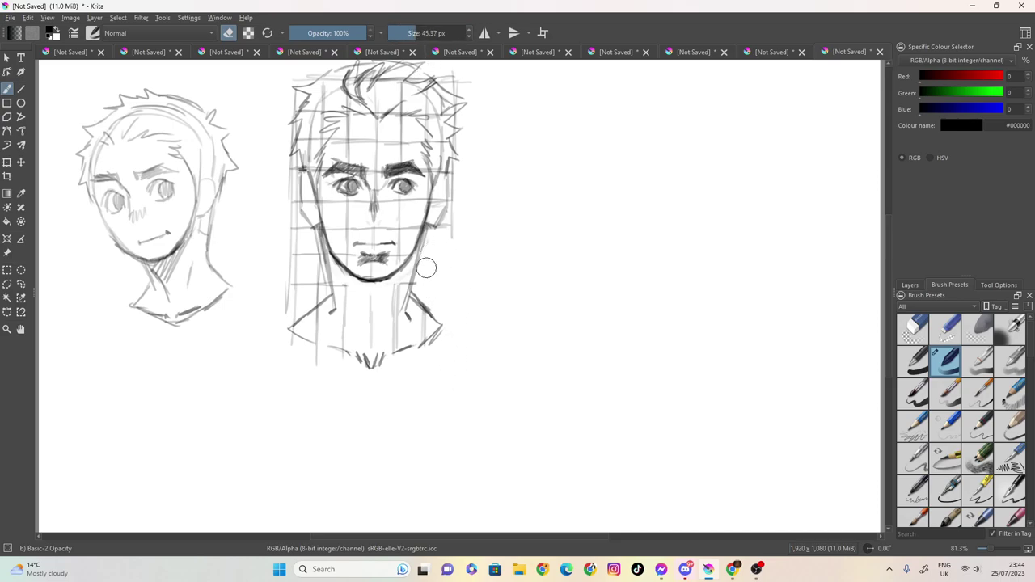
{"action": "mouse_move", "coordinate": [397, 219]}
{"action": "left_mouse_down"}
{"action": "mouse_move", "coordinate": [404, 209]}
{"action": "mouse_move", "coordinate": [402, 224]}
{"action": "left_mouse_up"}
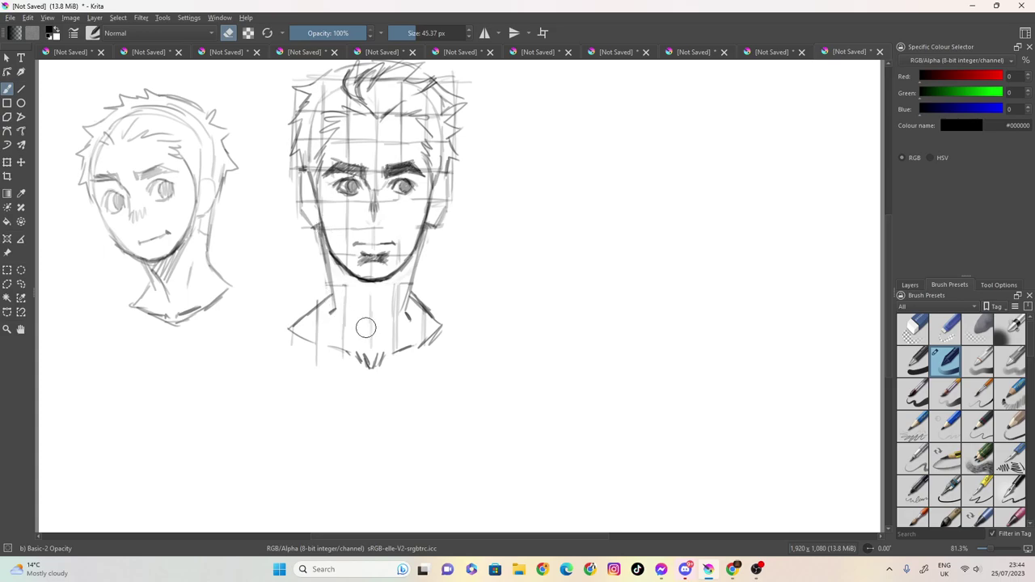
{"action": "mouse_move", "coordinate": [342, 293]}
{"action": "left_mouse_down"}
{"action": "mouse_move", "coordinate": [347, 336]}
{"action": "mouse_move", "coordinate": [358, 329]}
{"action": "mouse_move", "coordinate": [324, 346]}
{"action": "mouse_move", "coordinate": [304, 377]}
{"action": "mouse_move", "coordinate": [299, 343]}
{"action": "left_mouse_up"}
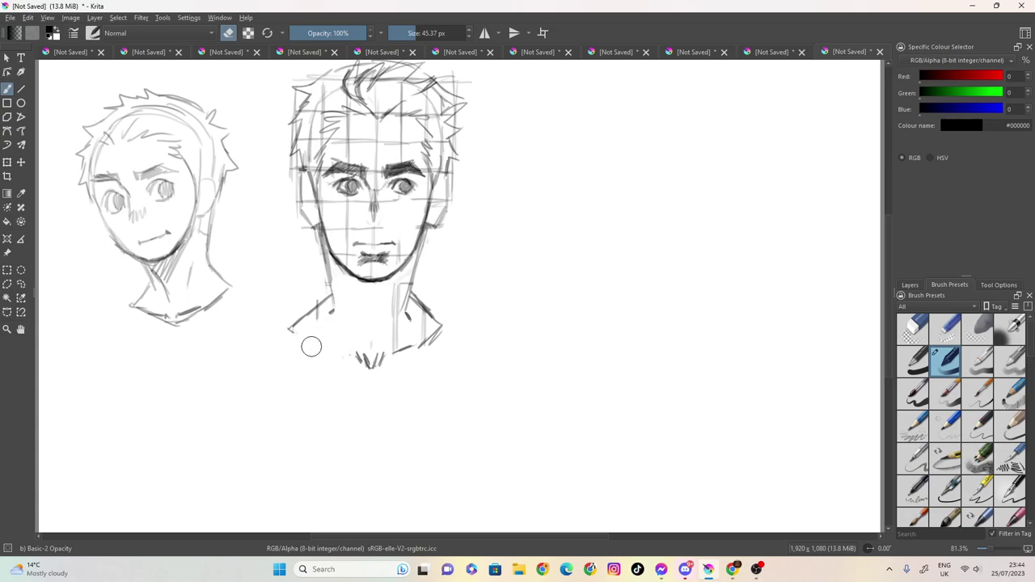
{"action": "mouse_move", "coordinate": [400, 343]}
{"action": "left_mouse_down"}
{"action": "mouse_move", "coordinate": [404, 371]}
{"action": "mouse_move", "coordinate": [421, 331]}
{"action": "mouse_move", "coordinate": [418, 358]}
{"action": "mouse_move", "coordinate": [394, 295]}
{"action": "left_mouse_up"}
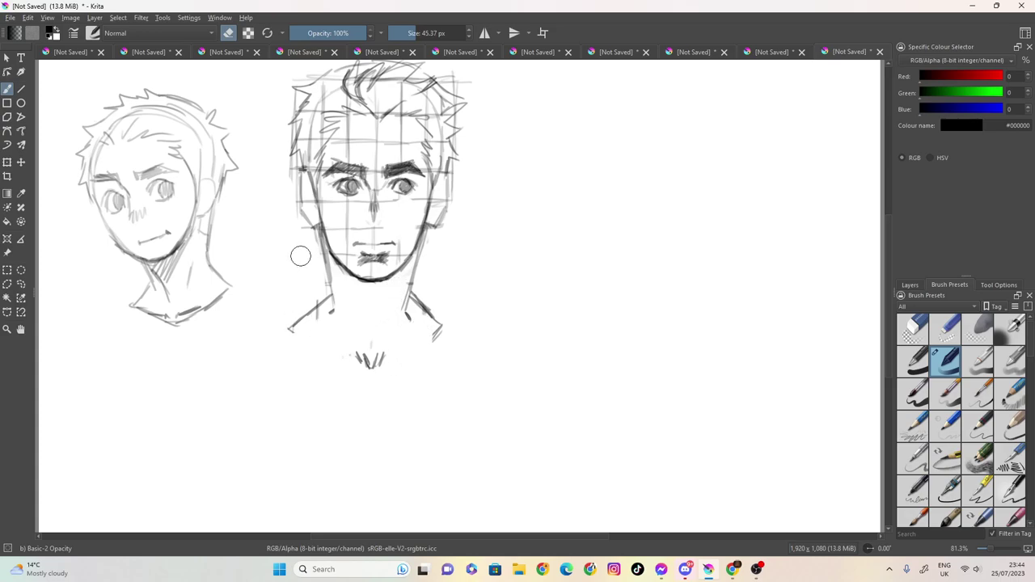
{"action": "mouse_move", "coordinate": [357, 224]}
{"action": "left_mouse_down"}
{"action": "mouse_move", "coordinate": [347, 219]}
{"action": "mouse_move", "coordinate": [354, 212]}
{"action": "mouse_move", "coordinate": [343, 224]}
{"action": "mouse_move", "coordinate": [386, 231]}
{"action": "mouse_move", "coordinate": [364, 211]}
{"action": "mouse_move", "coordinate": [396, 129]}
{"action": "mouse_move", "coordinate": [404, 132]}
{"action": "mouse_move", "coordinate": [392, 147]}
{"action": "mouse_move", "coordinate": [366, 133]}
{"action": "mouse_move", "coordinate": [348, 140]}
{"action": "left_mouse_up"}
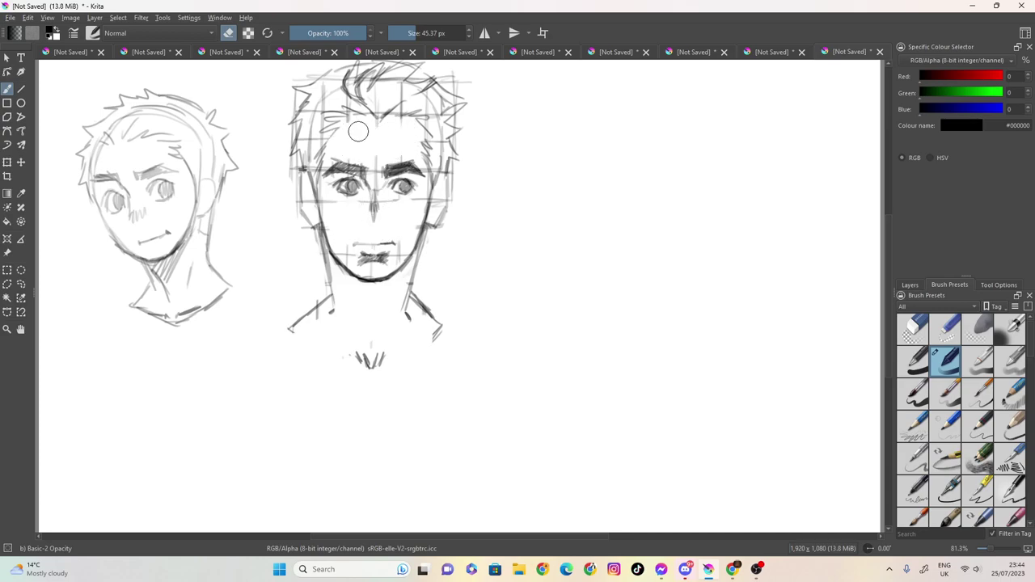
Step: Erase the grid lines crossing the ears, nose and mouth of the front-facing head with a 5.35 px eraser
{"action": "left_click_drag", "start_coordinate": [421, 34], "coordinate": [395, 35]}
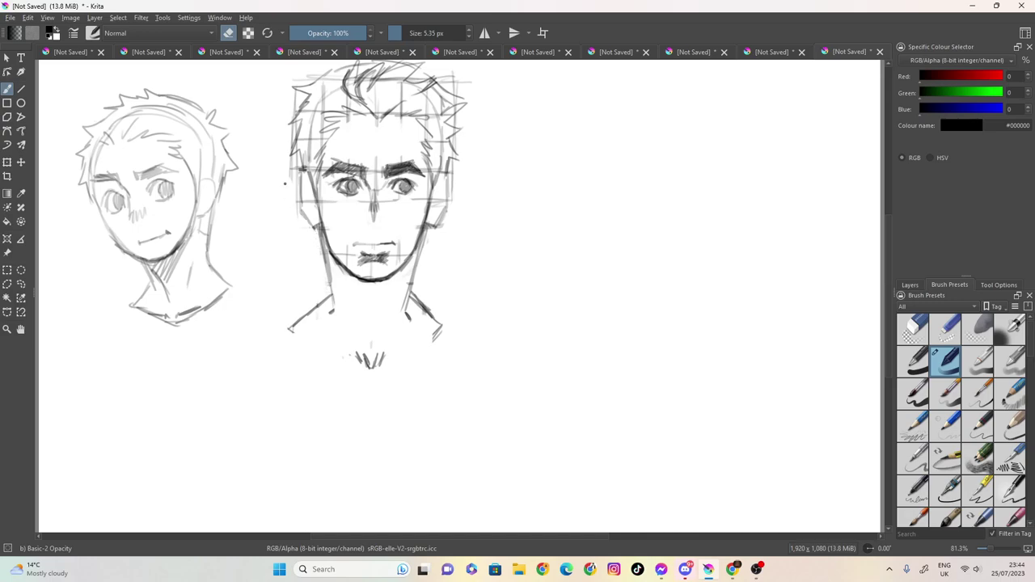
{"action": "mouse_move", "coordinate": [298, 212]}
{"action": "left_mouse_down"}
{"action": "mouse_move", "coordinate": [296, 171]}
{"action": "mouse_move", "coordinate": [289, 189]}
{"action": "mouse_move", "coordinate": [288, 174]}
{"action": "mouse_move", "coordinate": [310, 198]}
{"action": "mouse_move", "coordinate": [305, 210]}
{"action": "mouse_move", "coordinate": [310, 192]}
{"action": "mouse_move", "coordinate": [337, 197]}
{"action": "left_mouse_up"}
{"action": "left_click_drag", "start_coordinate": [373, 189], "coordinate": [364, 205]}
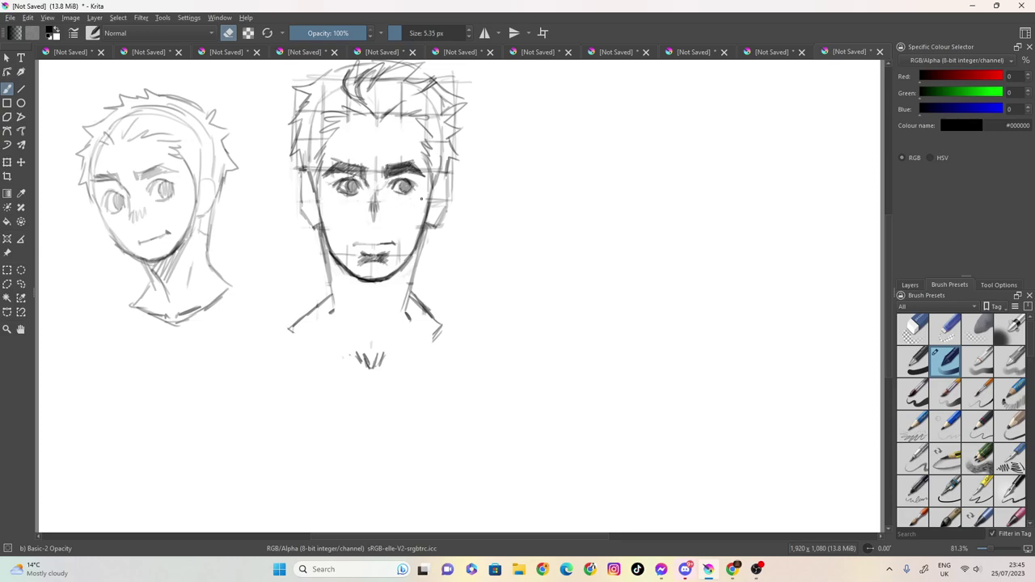
{"action": "mouse_move", "coordinate": [437, 196]}
{"action": "left_mouse_down"}
{"action": "mouse_move", "coordinate": [429, 212]}
{"action": "mouse_move", "coordinate": [453, 199]}
{"action": "mouse_move", "coordinate": [453, 162]}
{"action": "left_mouse_up"}
{"action": "left_click_drag", "start_coordinate": [346, 251], "coordinate": [352, 263]}
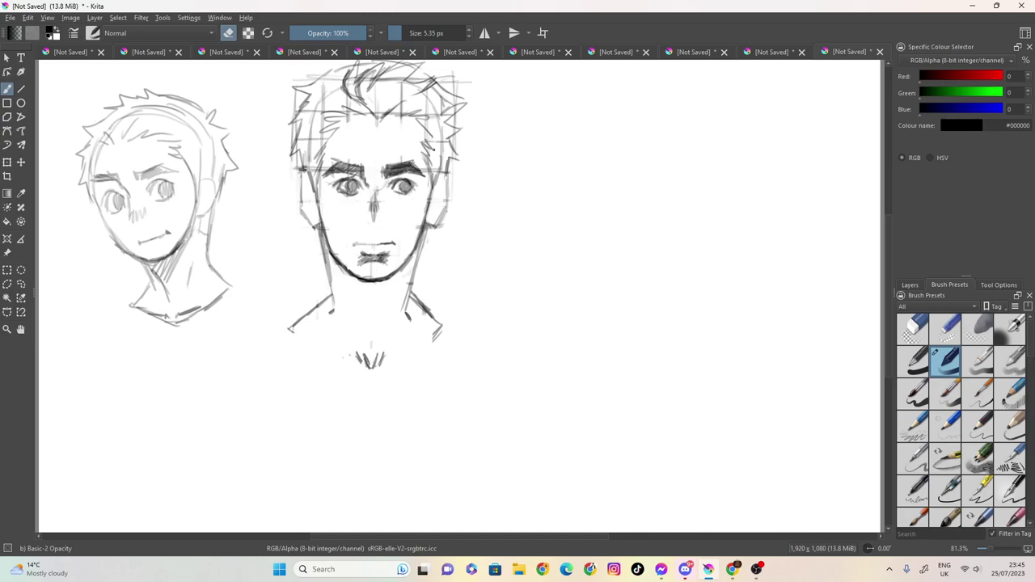
Step: Erase the remaining grid lines running through the hair on both sides of the front-facing head
{"action": "left_click_drag", "start_coordinate": [440, 138], "coordinate": [444, 135]}
{"action": "left_click_drag", "start_coordinate": [438, 170], "coordinate": [459, 136]}
{"action": "mouse_move", "coordinate": [312, 117]}
{"action": "left_mouse_down"}
{"action": "mouse_move", "coordinate": [313, 179]}
{"action": "mouse_move", "coordinate": [318, 141]}
{"action": "mouse_move", "coordinate": [298, 143]}
{"action": "mouse_move", "coordinate": [287, 127]}
{"action": "mouse_move", "coordinate": [297, 106]}
{"action": "left_mouse_up"}
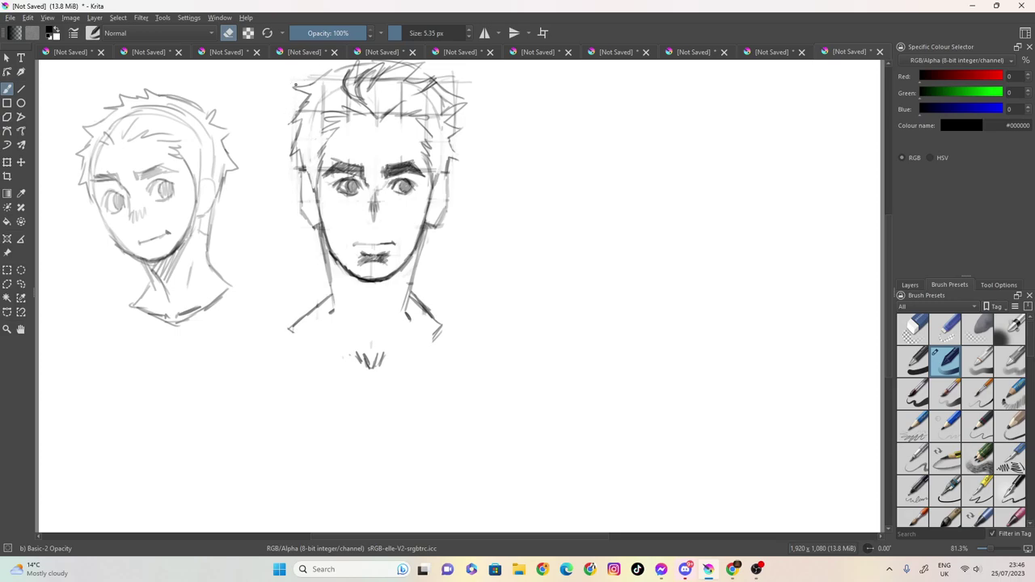
{"action": "left_click_drag", "start_coordinate": [328, 90], "coordinate": [314, 115]}
{"action": "left_click_drag", "start_coordinate": [296, 172], "coordinate": [298, 161]}
{"action": "mouse_move", "coordinate": [307, 106]}
{"action": "left_mouse_down"}
{"action": "mouse_move", "coordinate": [322, 108]}
{"action": "mouse_move", "coordinate": [324, 132]}
{"action": "left_mouse_up"}
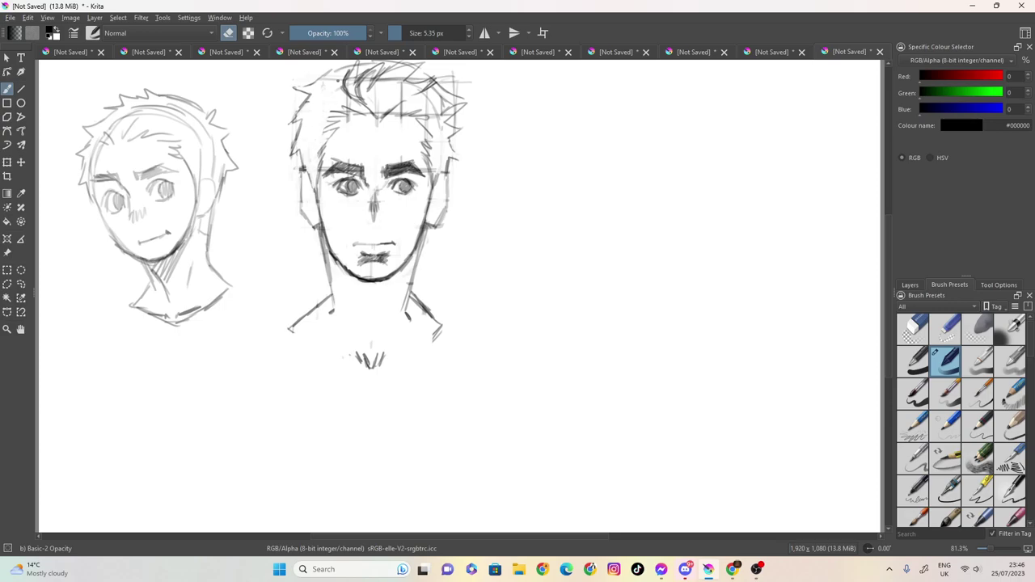
Step: Erase the grid lines along the hairline and through the upper hair, enlarging the eraser to 14.67 px for the right side of the hair
{"action": "left_click_drag", "start_coordinate": [398, 125], "coordinate": [394, 116]}
{"action": "left_click_drag", "start_coordinate": [365, 119], "coordinate": [352, 116]}
{"action": "left_click_drag", "start_coordinate": [348, 84], "coordinate": [352, 72]}
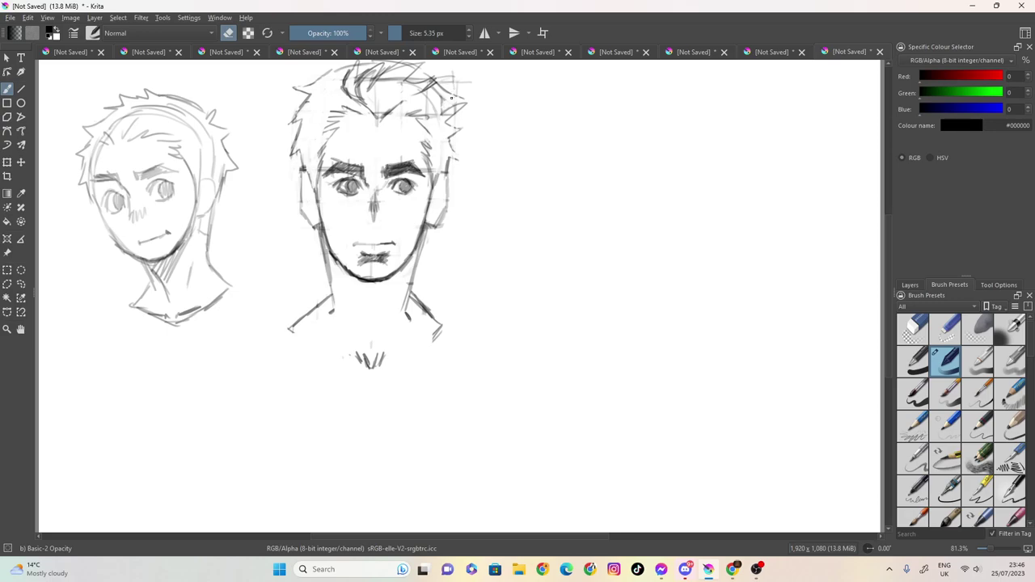
{"action": "left_click", "coordinate": [401, 32]}
{"action": "mouse_move", "coordinate": [429, 99]}
{"action": "left_mouse_down"}
{"action": "mouse_move", "coordinate": [434, 123]}
{"action": "mouse_move", "coordinate": [422, 85]}
{"action": "left_mouse_up"}
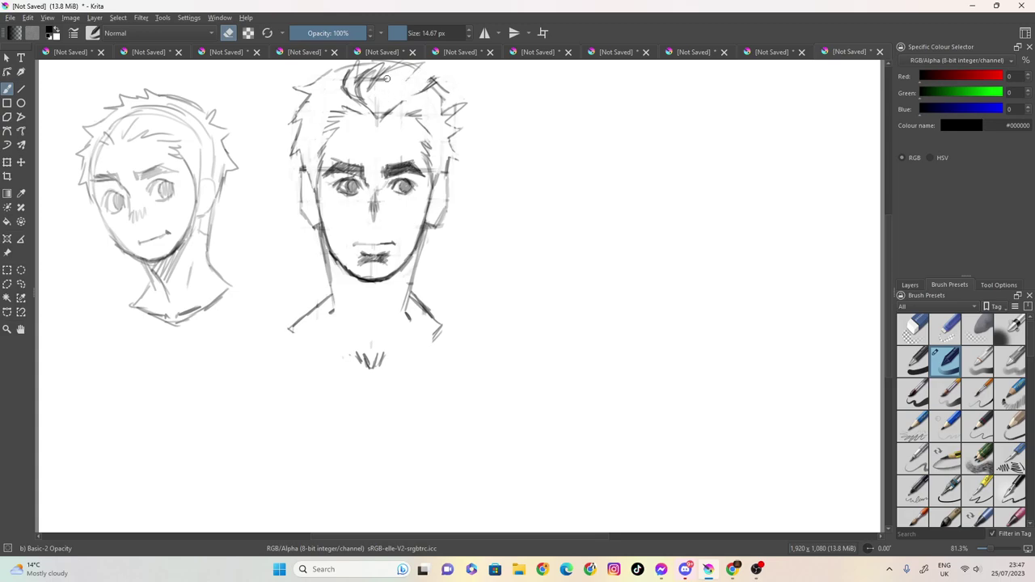
{"action": "mouse_move", "coordinate": [373, 84]}
{"action": "left_mouse_down"}
{"action": "mouse_move", "coordinate": [364, 78]}
{"action": "mouse_move", "coordinate": [377, 113]}
{"action": "left_mouse_up"}
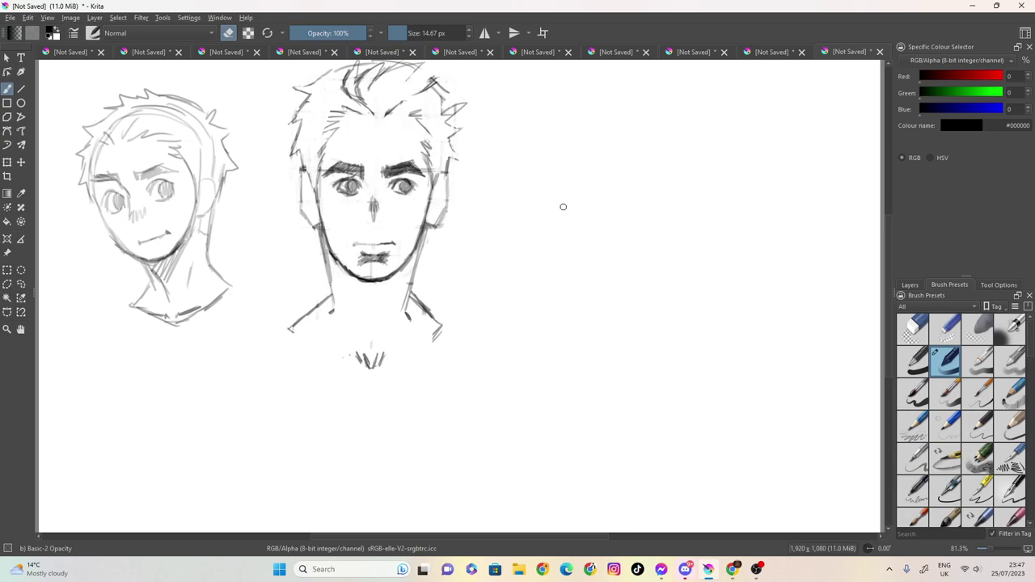
{"action": "mouse_move", "coordinate": [454, 115]}
{"action": "left_mouse_down"}
{"action": "mouse_move", "coordinate": [444, 103]}
{"action": "mouse_move", "coordinate": [469, 101]}
{"action": "left_mouse_up"}
Step: Turn on horizontal mirror painting and move the mirror axis away from the sketches to the right of the canvas
{"action": "left_click", "coordinate": [485, 33]}
{"action": "scroll", "coordinate": [412, 32], "scroll_direction": "down", "scroll_amount": 1}
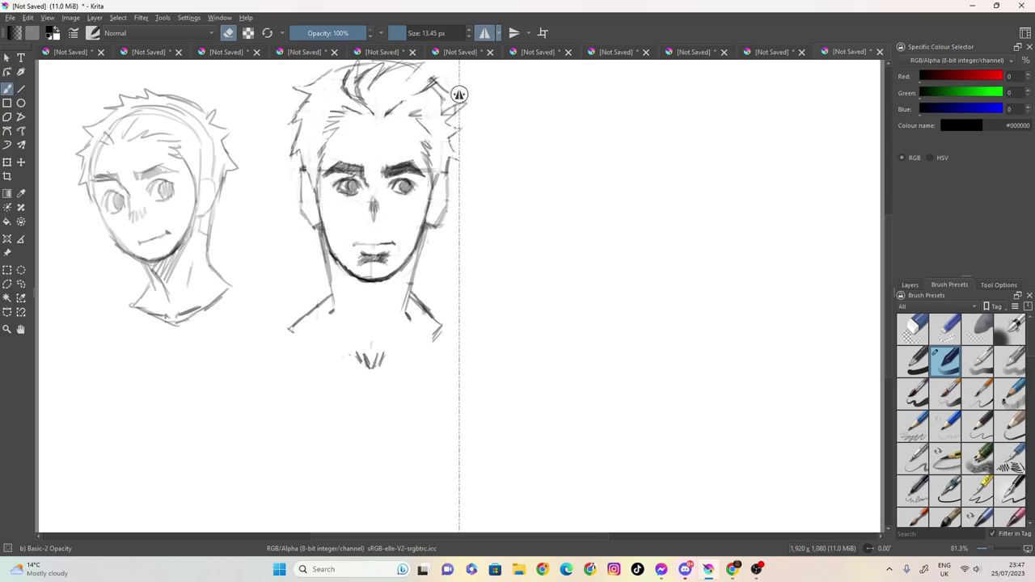
{"action": "left_click_drag", "start_coordinate": [460, 95], "coordinate": [664, 160]}
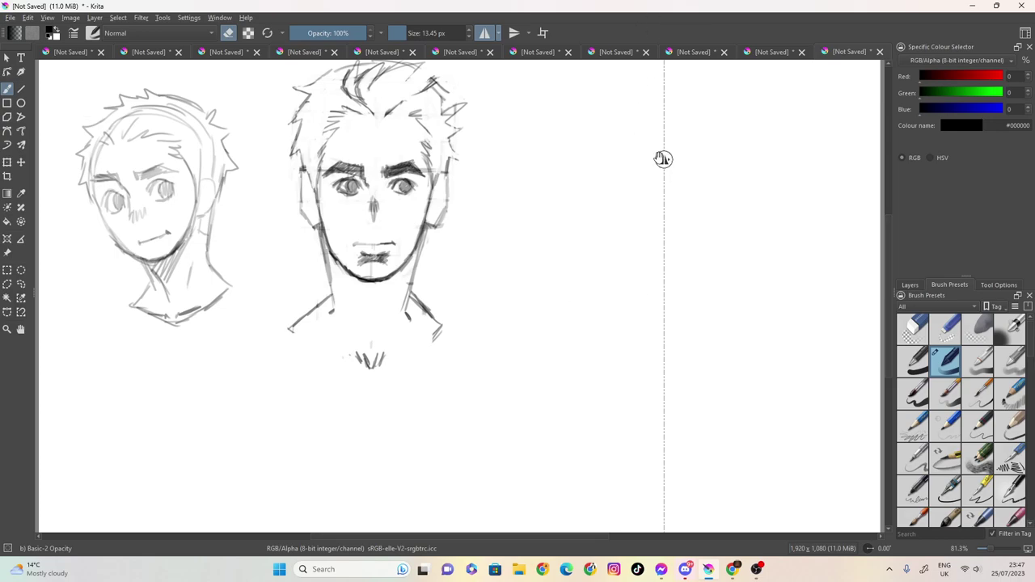
{"action": "key", "text": "Delete"}
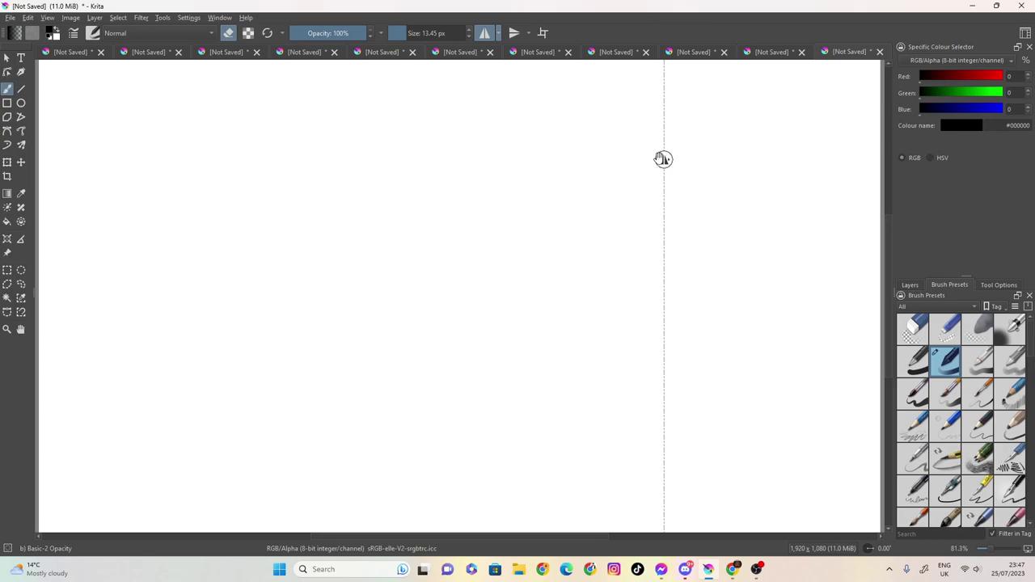
{"action": "key", "text": "ctrl+z"}
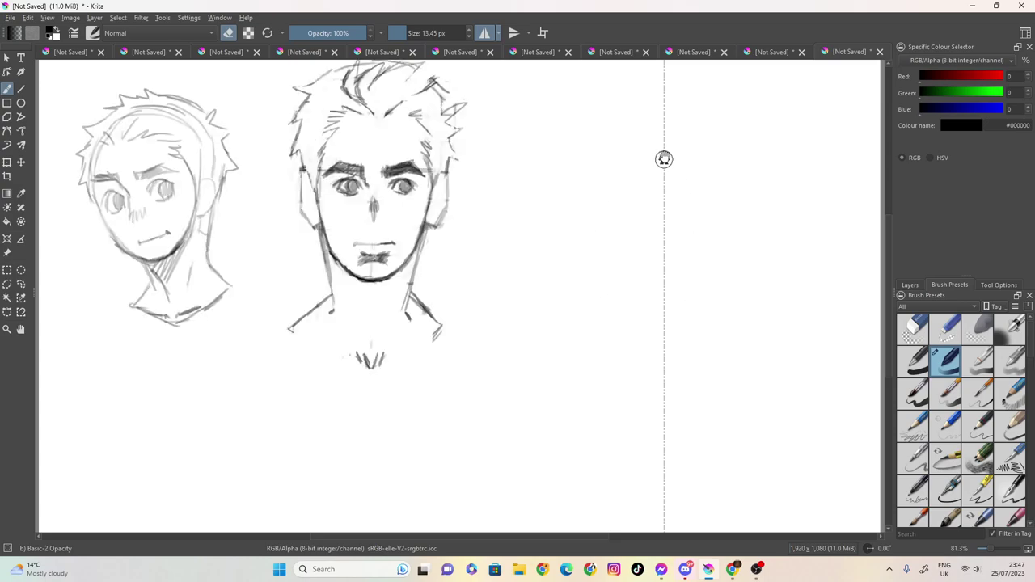
{"action": "left_click_drag", "start_coordinate": [664, 159], "coordinate": [1007, 227]}
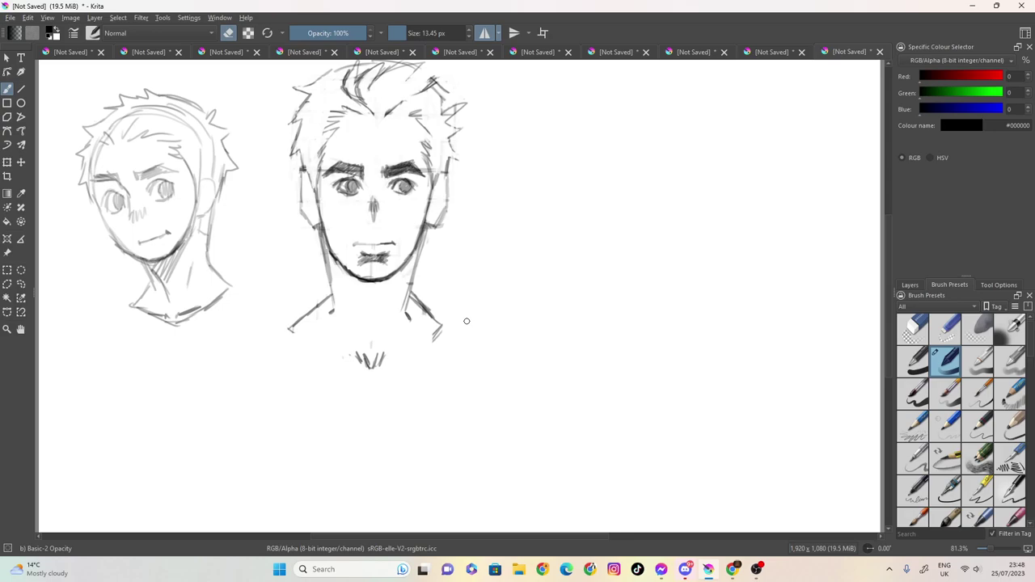
Step: Redraw the front-facing hairline from its center point to the left temple with a 4.17 px brush
{"action": "left_click", "coordinate": [399, 29]}
{"action": "left_click_drag", "start_coordinate": [399, 29], "coordinate": [400, 28]}
{"action": "left_click", "coordinate": [233, 34]}
{"action": "mouse_move", "coordinate": [382, 121]}
{"action": "left_mouse_down"}
{"action": "mouse_move", "coordinate": [408, 105]}
{"action": "mouse_move", "coordinate": [344, 106]}
{"action": "mouse_move", "coordinate": [321, 121]}
{"action": "left_mouse_up"}
{"action": "left_click_drag", "start_coordinate": [327, 137], "coordinate": [318, 130]}
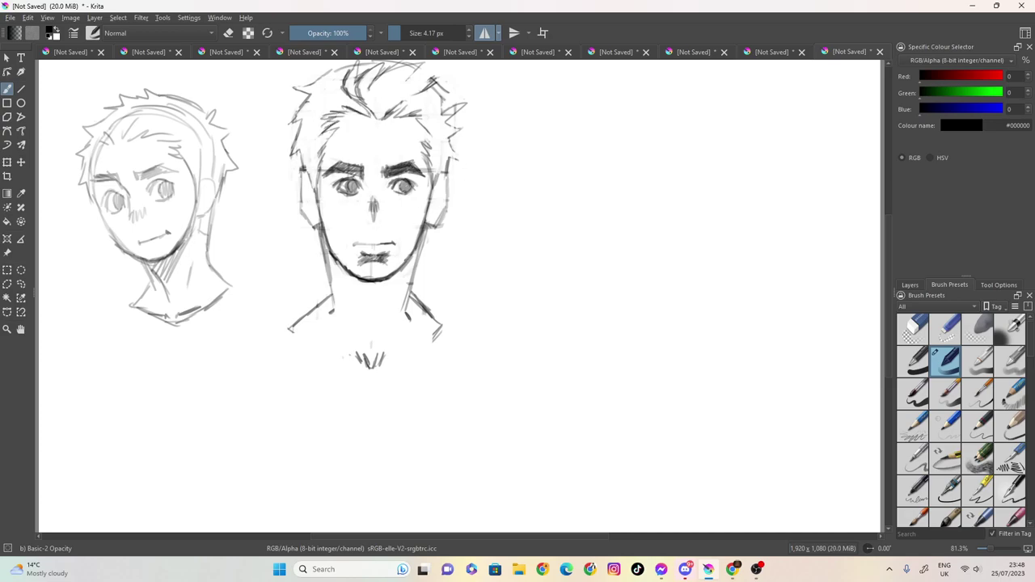
Step: Darken the left neck line and both shoulder slopes of the front-facing figure
{"action": "mouse_move", "coordinate": [316, 229]}
{"action": "left_mouse_down"}
{"action": "mouse_move", "coordinate": [332, 299]}
{"action": "mouse_move", "coordinate": [301, 325]}
{"action": "left_mouse_up"}
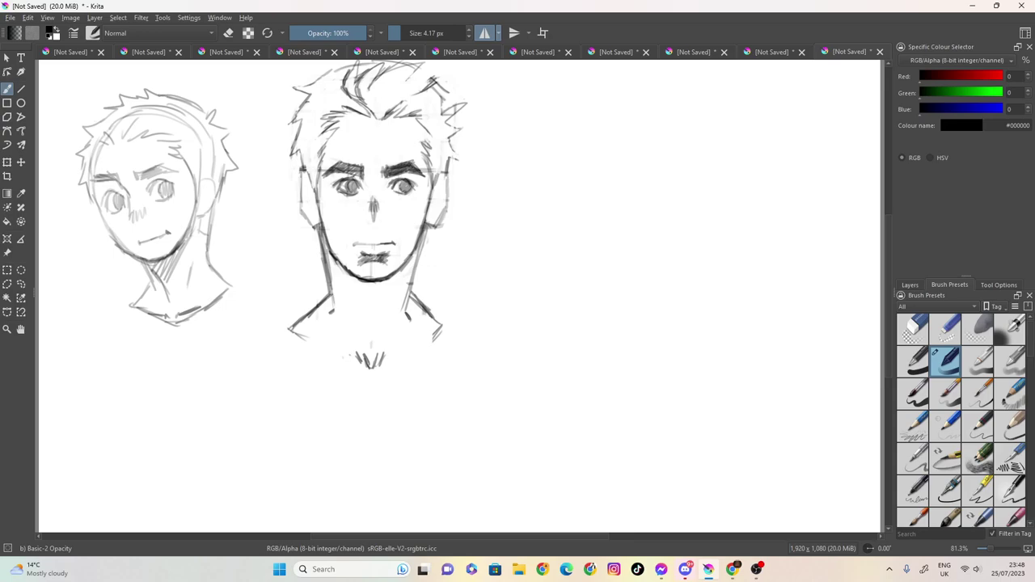
{"action": "left_click_drag", "start_coordinate": [409, 296], "coordinate": [440, 325]}
{"action": "mouse_move", "coordinate": [292, 341]}
{"action": "left_mouse_down"}
{"action": "mouse_move", "coordinate": [305, 332]}
{"action": "mouse_move", "coordinate": [289, 338]}
{"action": "left_mouse_up"}
Step: Add a new paint layer between the sketch layer and the background
{"action": "left_click", "coordinate": [912, 286]}
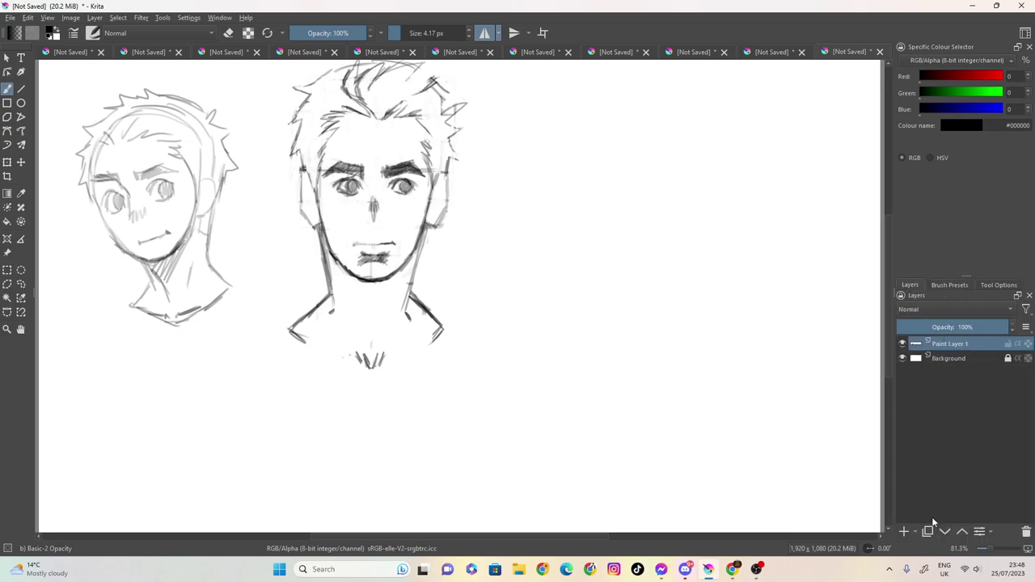
{"action": "left_click", "coordinate": [941, 361]}
{"action": "left_click", "coordinate": [905, 531]}
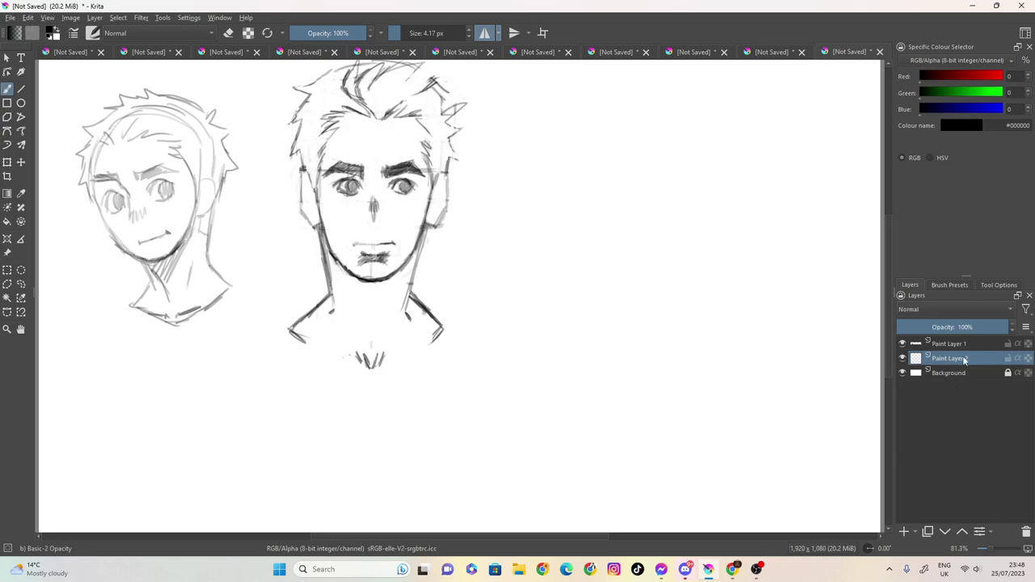
{"action": "key", "text": "shift+Delete"}
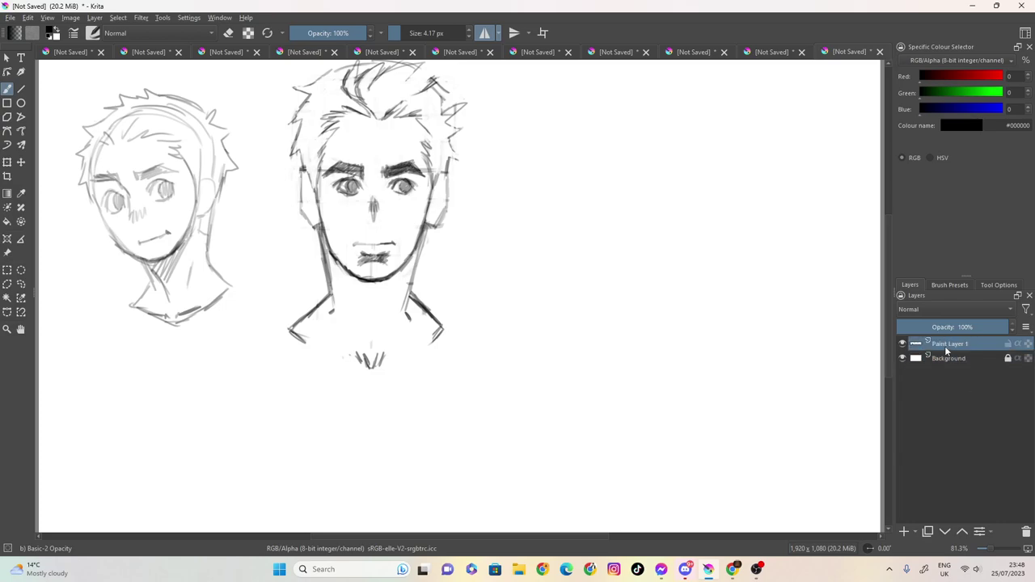
{"action": "left_click", "coordinate": [903, 531]}
{"action": "left_click_drag", "start_coordinate": [966, 346], "coordinate": [960, 358]}
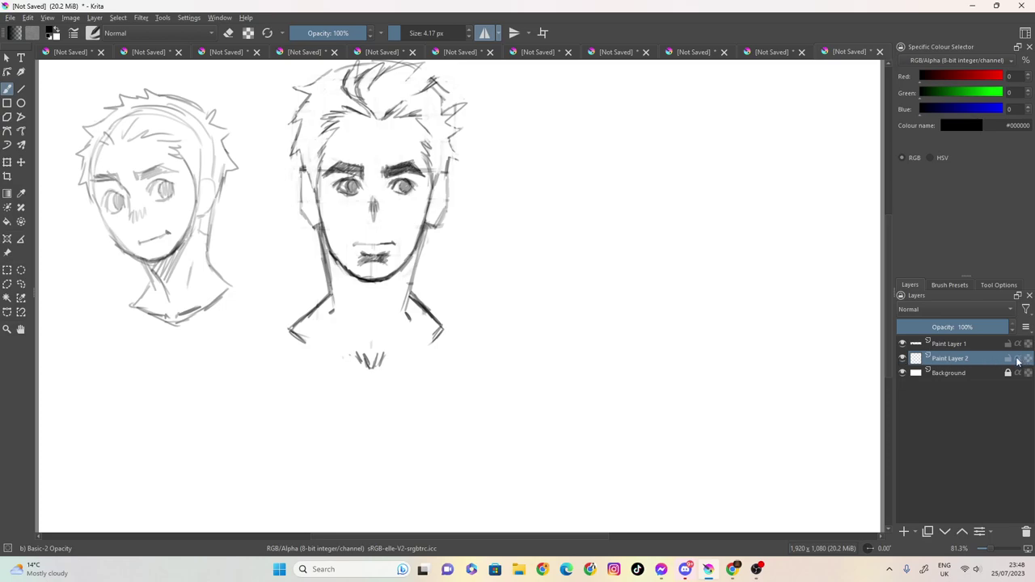
Step: Draw the left edge and top edge of a new proportion grid to the right of the front-facing head
{"action": "mouse_move", "coordinate": [361, 34]}
{"action": "left_mouse_down"}
{"action": "mouse_move", "coordinate": [340, 39]}
{"action": "mouse_move", "coordinate": [408, 50]}
{"action": "left_mouse_up"}
{"action": "left_click_drag", "start_coordinate": [484, 80], "coordinate": [479, 317]}
{"action": "left_click_drag", "start_coordinate": [481, 147], "coordinate": [489, 199]}
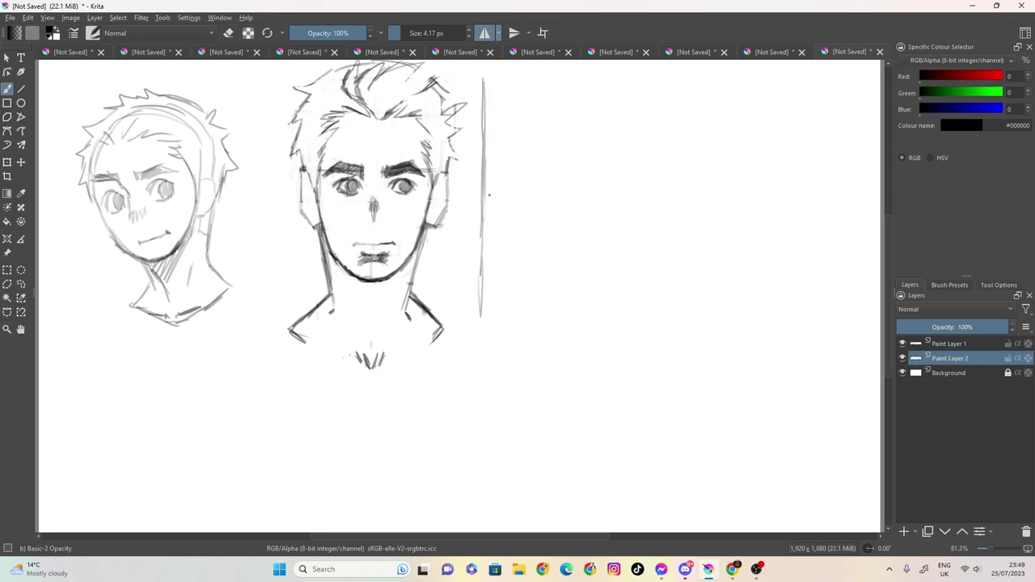
{"action": "left_click_drag", "start_coordinate": [494, 78], "coordinate": [684, 74]}
{"action": "left_click_drag", "start_coordinate": [606, 78], "coordinate": [634, 78]}
Step: Draw three evenly spaced vertical lines down the left and middle part of the new grid
{"action": "left_click_drag", "start_coordinate": [534, 78], "coordinate": [527, 268]}
{"action": "left_click_drag", "start_coordinate": [534, 175], "coordinate": [529, 327]}
{"action": "left_click_drag", "start_coordinate": [586, 80], "coordinate": [583, 281]}
{"action": "left_click_drag", "start_coordinate": [582, 222], "coordinate": [581, 317]}
{"action": "left_click_drag", "start_coordinate": [560, 88], "coordinate": [558, 314]}
{"action": "left_click_drag", "start_coordinate": [558, 251], "coordinate": [557, 324]}
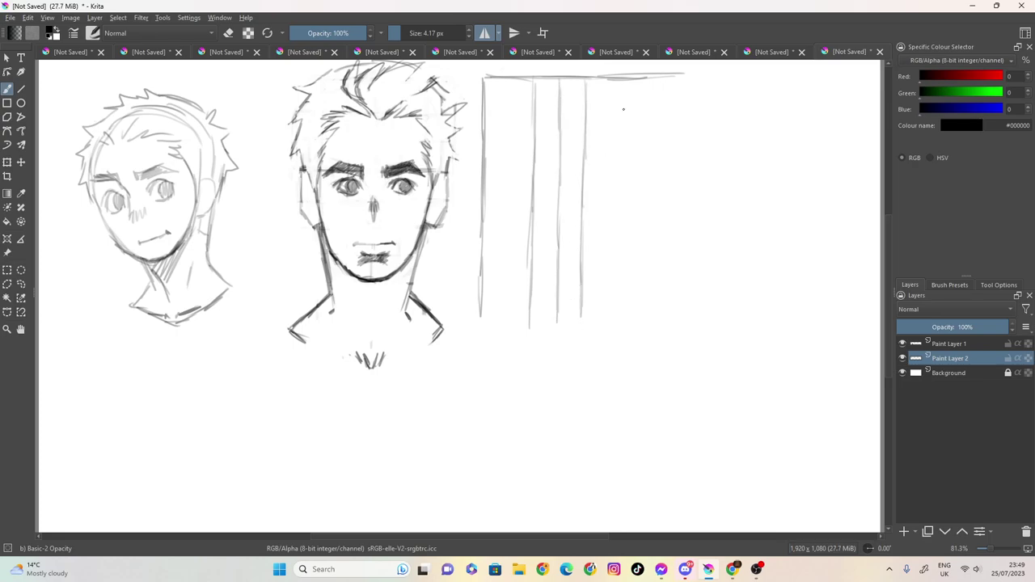
Step: Draw another vertical line right of the grid's middle, and add the grid's right edge
{"action": "mouse_move", "coordinate": [612, 78]}
{"action": "left_mouse_down"}
{"action": "mouse_move", "coordinate": [610, 258]}
{"action": "mouse_move", "coordinate": [609, 123]}
{"action": "mouse_move", "coordinate": [612, 187]}
{"action": "left_mouse_up"}
{"action": "left_click_drag", "start_coordinate": [611, 127], "coordinate": [606, 295]}
{"action": "left_click_drag", "start_coordinate": [606, 218], "coordinate": [605, 331]}
{"action": "mouse_move", "coordinate": [652, 78]}
{"action": "left_mouse_down"}
{"action": "mouse_move", "coordinate": [668, 76]}
{"action": "mouse_move", "coordinate": [667, 178]}
{"action": "left_mouse_up"}
{"action": "left_click_drag", "start_coordinate": [666, 113], "coordinate": [657, 319]}
{"action": "left_click_drag", "start_coordinate": [662, 124], "coordinate": [656, 335]}
{"action": "left_click_drag", "start_coordinate": [658, 291], "coordinate": [656, 322]}
Step: Draw two vertical lines dividing the space beside the grid's right edge into narrow columns
{"action": "left_click_drag", "start_coordinate": [647, 78], "coordinate": [645, 220]}
{"action": "left_click_drag", "start_coordinate": [646, 185], "coordinate": [643, 336]}
{"action": "left_click_drag", "start_coordinate": [627, 95], "coordinate": [627, 300]}
{"action": "left_click_drag", "start_coordinate": [626, 235], "coordinate": [624, 319]}
{"action": "left_click_drag", "start_coordinate": [625, 270], "coordinate": [622, 337]}
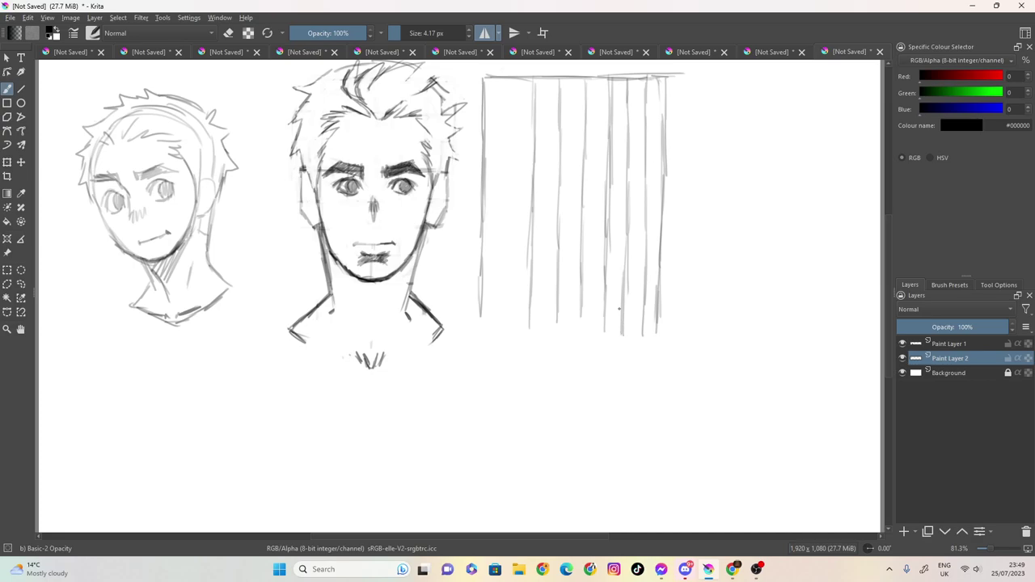
Step: Draw a vertical line halfway between the grid's left edge and its nearest inner line
{"action": "left_click_drag", "start_coordinate": [511, 78], "coordinate": [507, 255]}
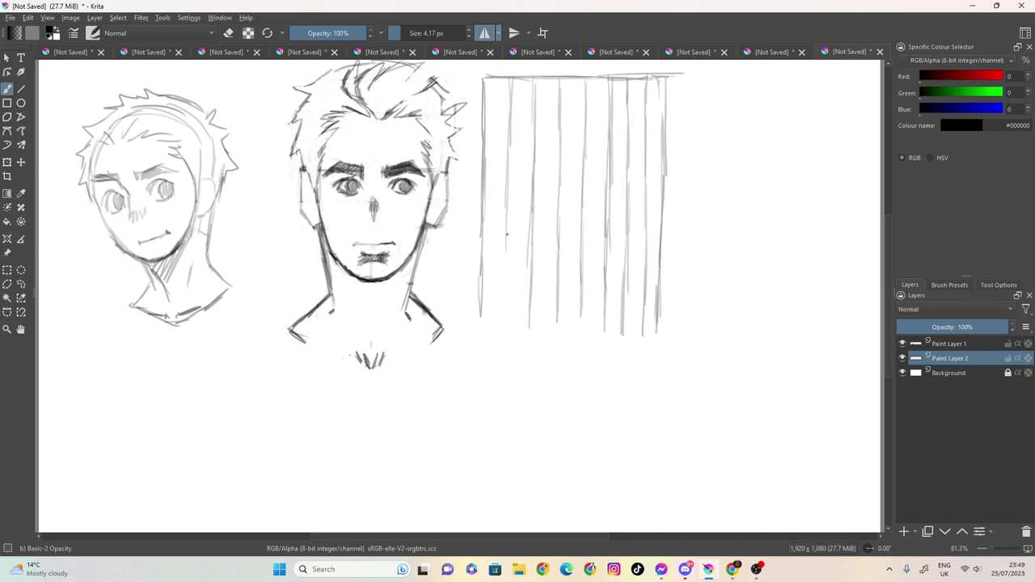
{"action": "left_click_drag", "start_coordinate": [511, 152], "coordinate": [508, 270]}
{"action": "left_click_drag", "start_coordinate": [509, 205], "coordinate": [505, 318]}
{"action": "left_click_drag", "start_coordinate": [507, 283], "coordinate": [506, 335]}
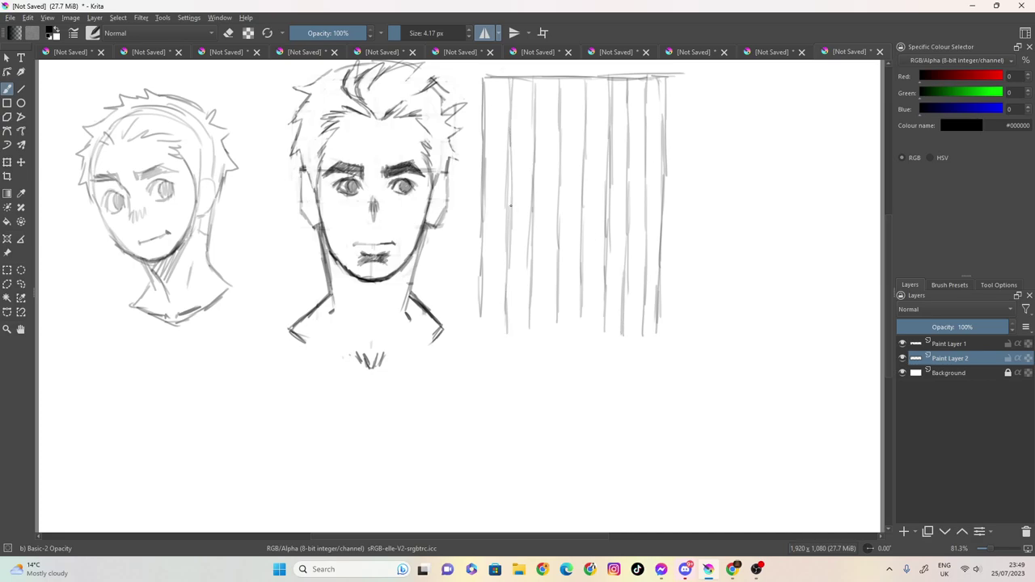
Step: Draw four horizontal lines across the new grid's columns, spaced down from below its top edge
{"action": "left_click_drag", "start_coordinate": [486, 108], "coordinate": [673, 106]}
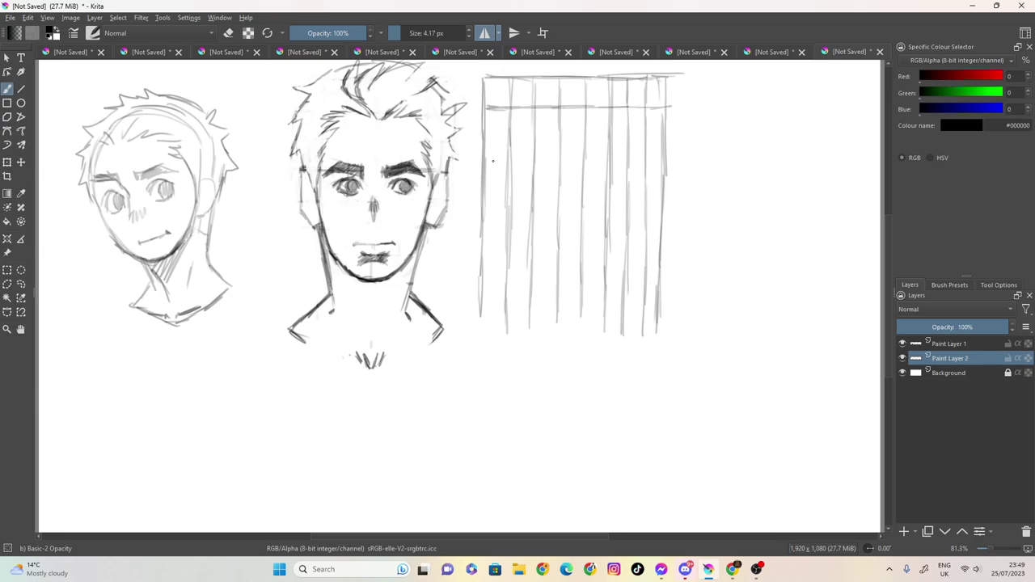
{"action": "left_click_drag", "start_coordinate": [491, 159], "coordinate": [667, 158]}
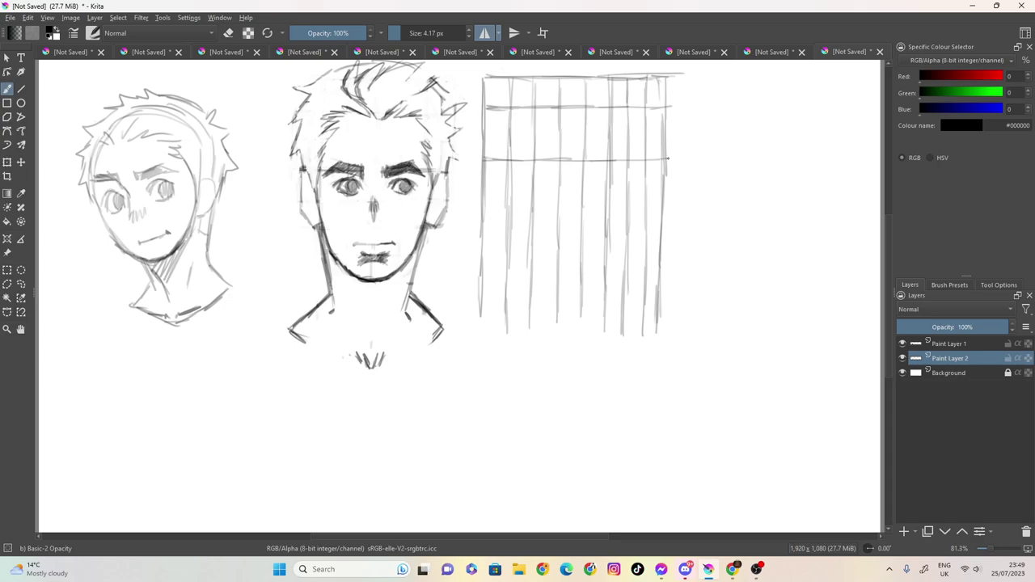
{"action": "mouse_move", "coordinate": [482, 213]}
{"action": "left_mouse_down"}
{"action": "mouse_move", "coordinate": [659, 212]}
{"action": "mouse_move", "coordinate": [550, 215]}
{"action": "left_mouse_up"}
{"action": "mouse_move", "coordinate": [482, 267]}
{"action": "left_mouse_down"}
{"action": "mouse_move", "coordinate": [631, 267]}
{"action": "mouse_move", "coordinate": [559, 266]}
{"action": "left_mouse_up"}
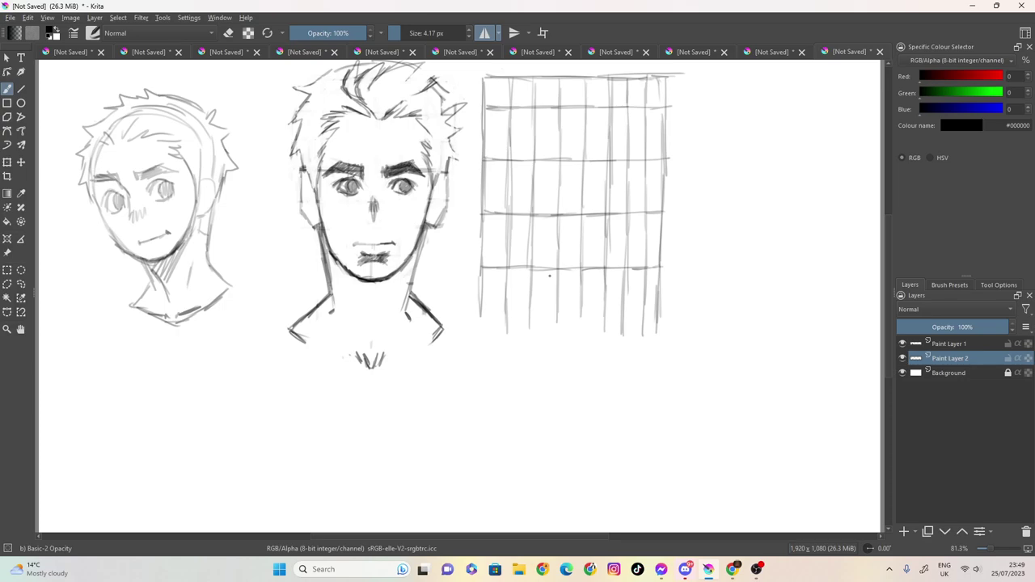
Step: Draw three more horizontal lines across the grid, each halfway between the existing lines below its second row line
{"action": "left_click_drag", "start_coordinate": [658, 134], "coordinate": [506, 135]}
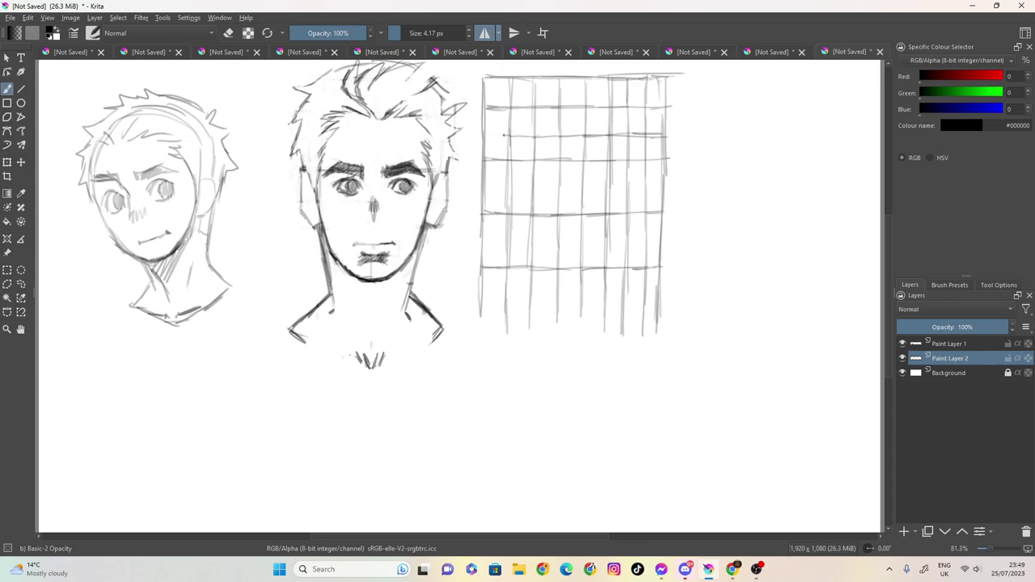
{"action": "left_click_drag", "start_coordinate": [662, 188], "coordinate": [495, 187]}
{"action": "mouse_move", "coordinate": [657, 242]}
{"action": "left_mouse_down"}
{"action": "mouse_move", "coordinate": [477, 241]}
{"action": "mouse_move", "coordinate": [584, 245]}
{"action": "left_mouse_up"}
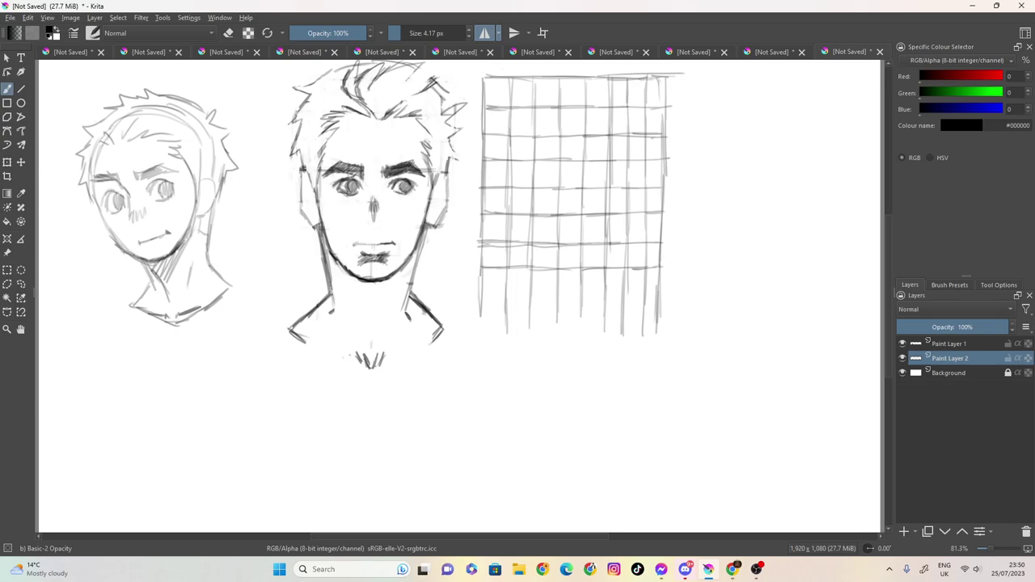
Step: Try sketching a right-facing side profile over the grid, with skull, nose, lips, chin, neck and eyebrow
{"action": "mouse_move", "coordinate": [573, 83]}
{"action": "left_mouse_down"}
{"action": "mouse_move", "coordinate": [553, 81]}
{"action": "mouse_move", "coordinate": [508, 114]}
{"action": "mouse_move", "coordinate": [485, 168]}
{"action": "mouse_move", "coordinate": [538, 86]}
{"action": "mouse_move", "coordinate": [523, 91]}
{"action": "mouse_move", "coordinate": [483, 152]}
{"action": "mouse_move", "coordinate": [495, 270]}
{"action": "mouse_move", "coordinate": [489, 125]}
{"action": "mouse_move", "coordinate": [510, 94]}
{"action": "mouse_move", "coordinate": [600, 78]}
{"action": "left_mouse_up"}
{"action": "mouse_move", "coordinate": [628, 110]}
{"action": "left_mouse_down"}
{"action": "mouse_move", "coordinate": [603, 81]}
{"action": "mouse_move", "coordinate": [578, 82]}
{"action": "mouse_move", "coordinate": [645, 145]}
{"action": "mouse_move", "coordinate": [643, 176]}
{"action": "mouse_move", "coordinate": [662, 211]}
{"action": "left_mouse_up"}
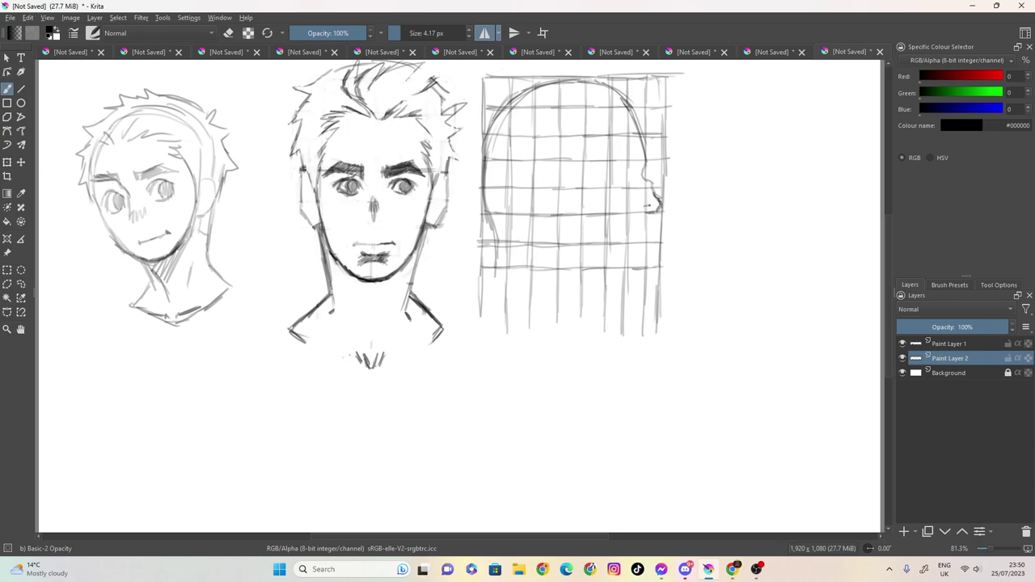
{"action": "left_click_drag", "start_coordinate": [650, 181], "coordinate": [655, 192]}
{"action": "mouse_move", "coordinate": [636, 203]}
{"action": "left_mouse_down"}
{"action": "mouse_move", "coordinate": [663, 214]}
{"action": "mouse_move", "coordinate": [646, 212]}
{"action": "mouse_move", "coordinate": [626, 239]}
{"action": "left_mouse_up"}
{"action": "mouse_move", "coordinate": [645, 245]}
{"action": "left_mouse_down"}
{"action": "mouse_move", "coordinate": [644, 267]}
{"action": "mouse_move", "coordinate": [595, 272]}
{"action": "mouse_move", "coordinate": [593, 316]}
{"action": "mouse_move", "coordinate": [614, 351]}
{"action": "left_mouse_up"}
{"action": "mouse_move", "coordinate": [484, 202]}
{"action": "left_mouse_down"}
{"action": "mouse_move", "coordinate": [496, 275]}
{"action": "mouse_move", "coordinate": [478, 309]}
{"action": "left_mouse_up"}
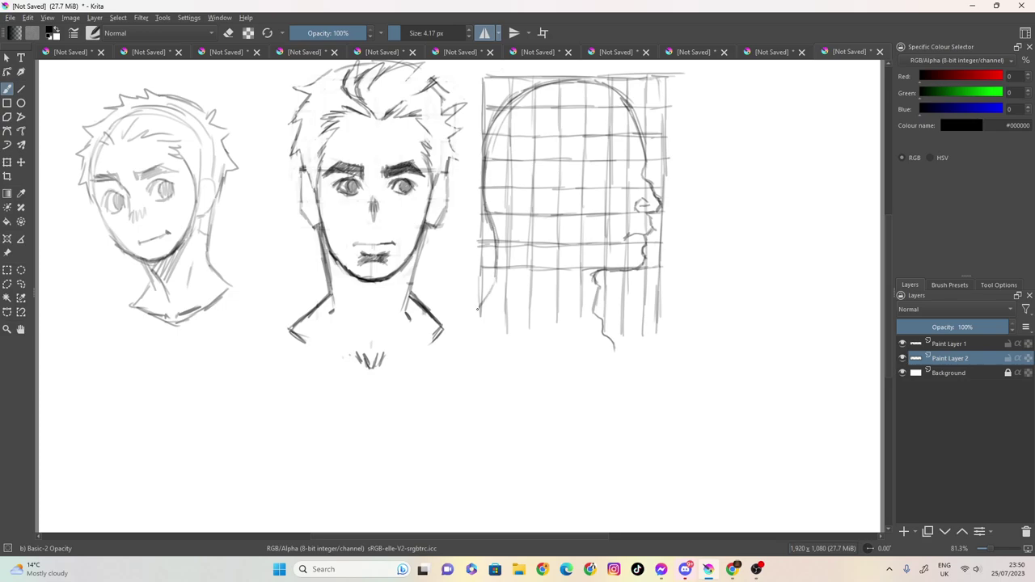
{"action": "left_click_drag", "start_coordinate": [631, 149], "coordinate": [639, 169]}
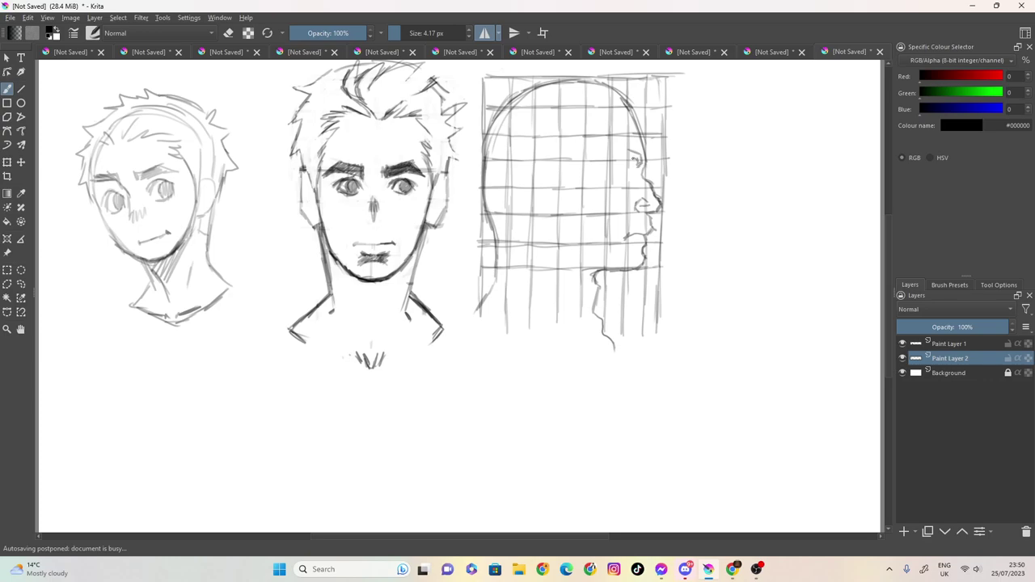
{"action": "mouse_move", "coordinate": [641, 154]}
{"action": "left_mouse_down"}
{"action": "mouse_move", "coordinate": [600, 172]}
{"action": "mouse_move", "coordinate": [615, 151]}
{"action": "left_mouse_up"}
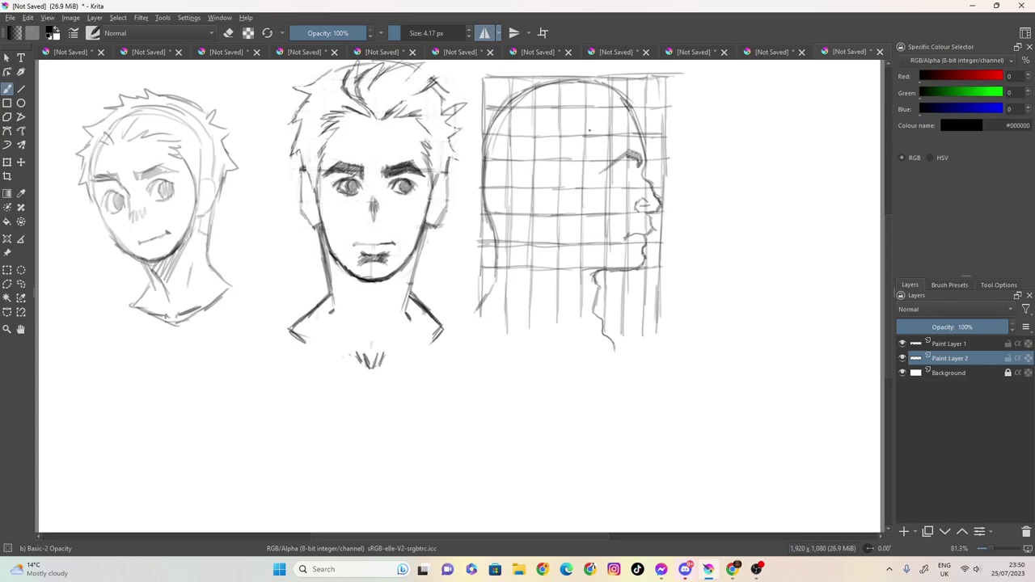
Step: Undo all the profile strokes back to the bare grid
{"action": "key", "text": "ctrl+z"}
{"action": "key", "text": "ctrl+z"}
{"action": "key", "text": "ctrl+z"}
{"action": "key", "text": "ctrl+z"}
{"action": "key", "text": "ctrl+z"}
{"action": "key", "text": "ctrl+z"}
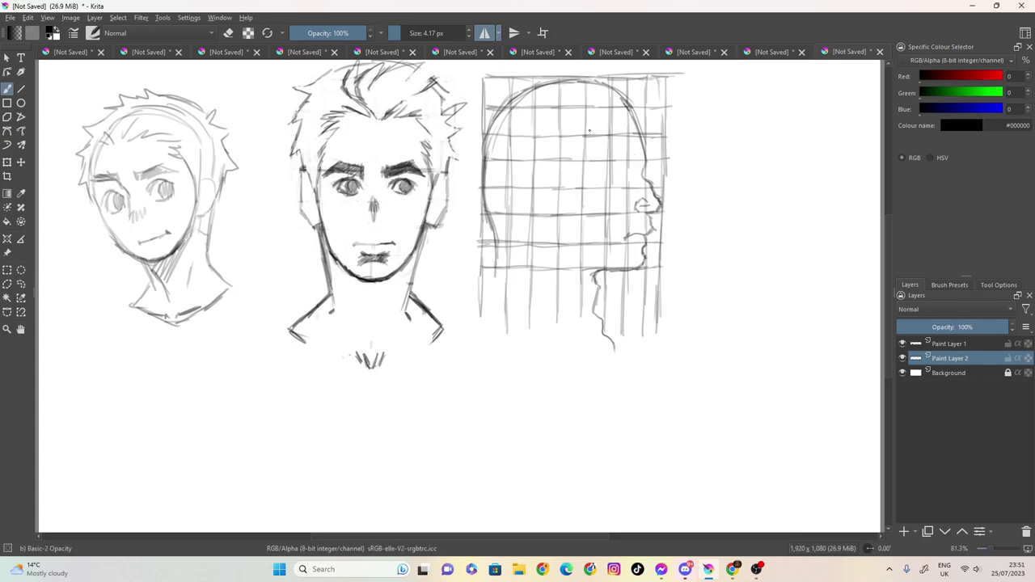
{"action": "key", "text": "ctrl+z"}
{"action": "key", "text": "ctrl+z"}
{"action": "key", "text": "ctrl+z"}
{"action": "key", "text": "ctrl+z"}
{"action": "key", "text": "ctrl+z"}
{"action": "key", "text": "ctrl+z"}
{"action": "key", "text": "ctrl+z"}
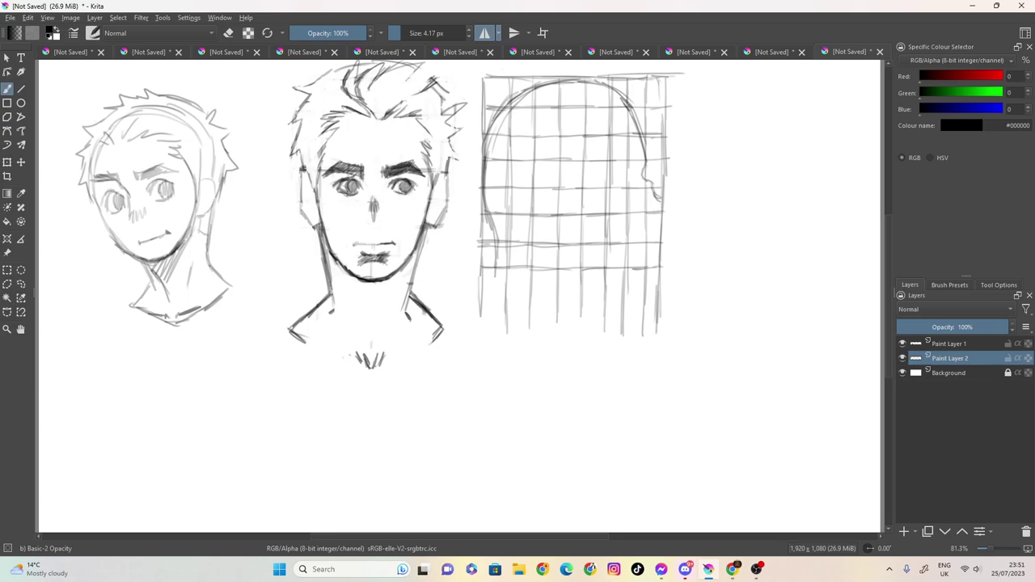
{"action": "key", "text": "ctrl+z"}
{"action": "key", "text": "ctrl+z"}
{"action": "key", "text": "ctrl+z"}
{"action": "key", "text": "ctrl+z"}
{"action": "key", "text": "ctrl+z"}
{"action": "key", "text": "ctrl+z"}
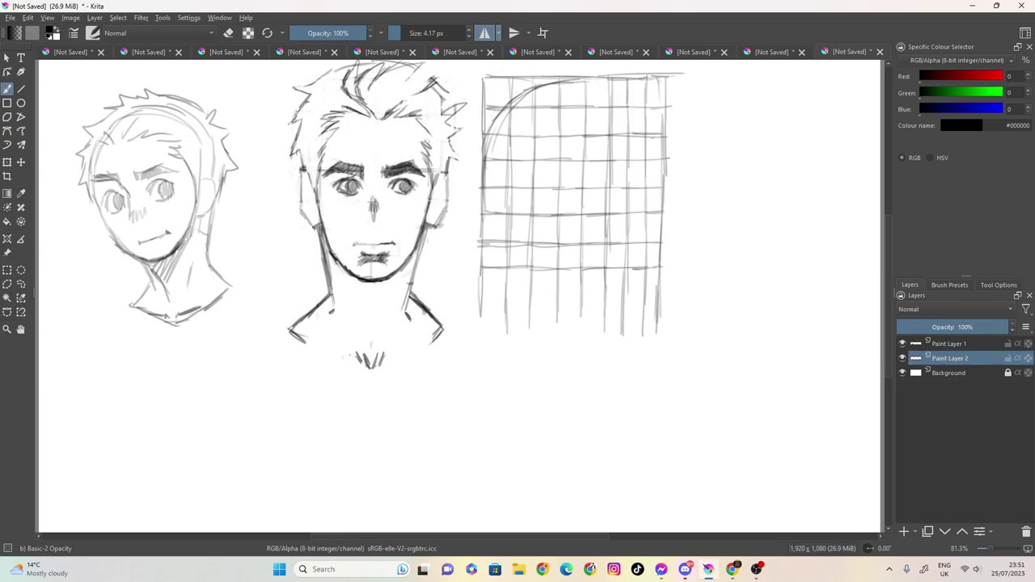
{"action": "key", "text": "ctrl+z"}
{"action": "key", "text": "ctrl+z"}
{"action": "key", "text": "ctrl+z"}
{"action": "key", "text": "ctrl+z"}
{"action": "key", "text": "ctrl+z"}
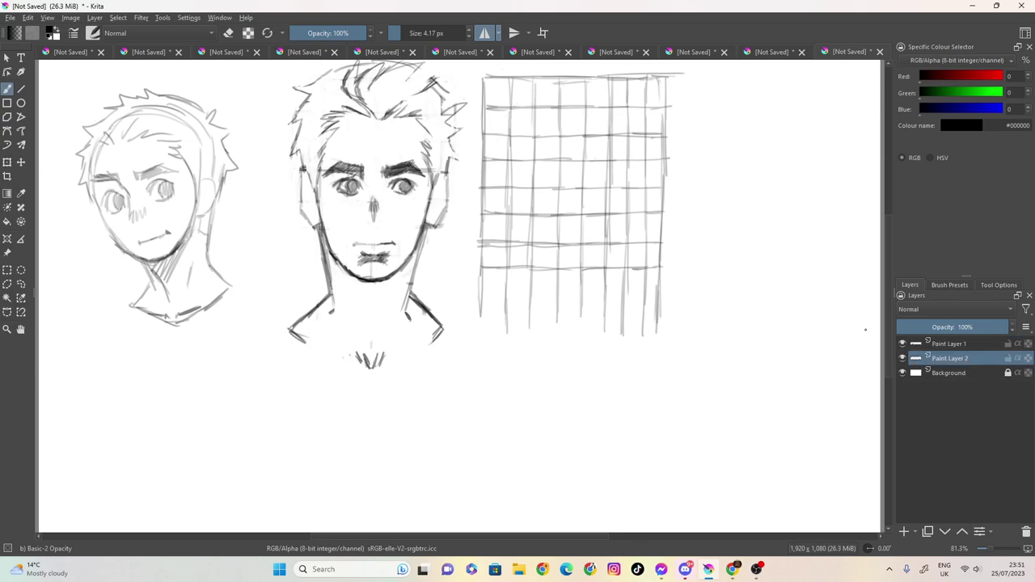
{"action": "left_click_drag", "start_coordinate": [366, 33], "coordinate": [262, 39]}
{"action": "key", "text": "o"}
{"action": "key", "text": "o"}
{"action": "key", "text": "o"}
{"action": "key", "text": "o"}
{"action": "key", "text": "o"}
{"action": "key", "text": "o"}
{"action": "key", "text": "o"}
{"action": "key", "text": "o"}
{"action": "key", "text": "o"}
{"action": "key", "text": "o"}
{"action": "right_click", "coordinate": [939, 359]}
{"action": "left_click", "coordinate": [925, 387]}
{"action": "mouse_move", "coordinate": [963, 326]}
{"action": "left_mouse_down"}
{"action": "mouse_move", "coordinate": [875, 335]}
{"action": "mouse_move", "coordinate": [1031, 325]}
{"action": "left_mouse_up"}
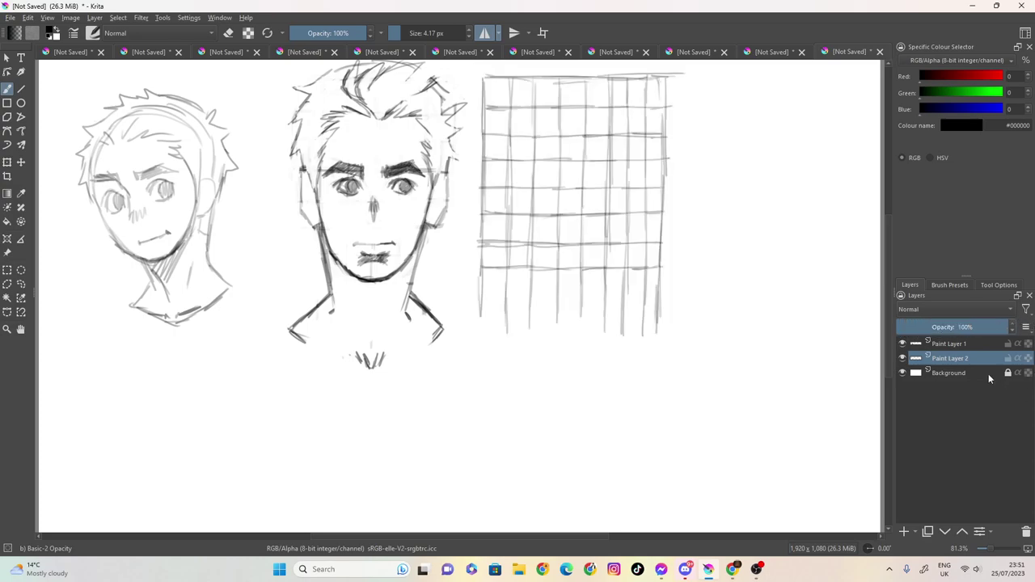
Step: On Paint Layer 1, draw the skull's outline over the grid from the upper forehead across the crown and down to the nape
{"action": "left_click", "coordinate": [954, 343]}
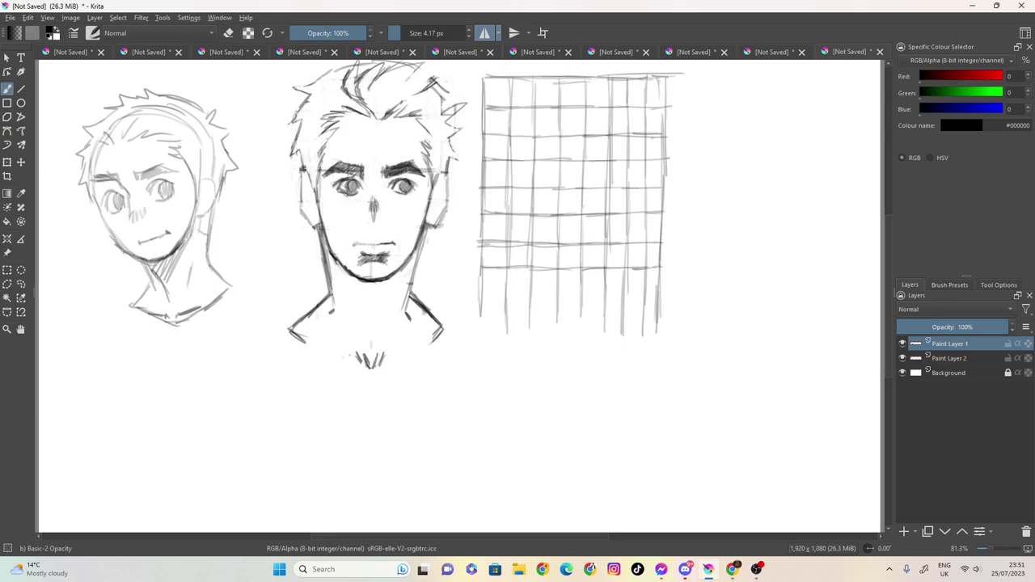
{"action": "mouse_move", "coordinate": [576, 79]}
{"action": "left_mouse_down"}
{"action": "mouse_move", "coordinate": [530, 85]}
{"action": "mouse_move", "coordinate": [491, 144]}
{"action": "mouse_move", "coordinate": [486, 182]}
{"action": "left_mouse_up"}
{"action": "mouse_move", "coordinate": [530, 85]}
{"action": "left_mouse_down"}
{"action": "mouse_move", "coordinate": [495, 123]}
{"action": "mouse_move", "coordinate": [496, 253]}
{"action": "mouse_move", "coordinate": [494, 238]}
{"action": "left_mouse_up"}
{"action": "mouse_move", "coordinate": [486, 184]}
{"action": "left_mouse_down"}
{"action": "mouse_move", "coordinate": [495, 251]}
{"action": "mouse_move", "coordinate": [477, 292]}
{"action": "left_mouse_up"}
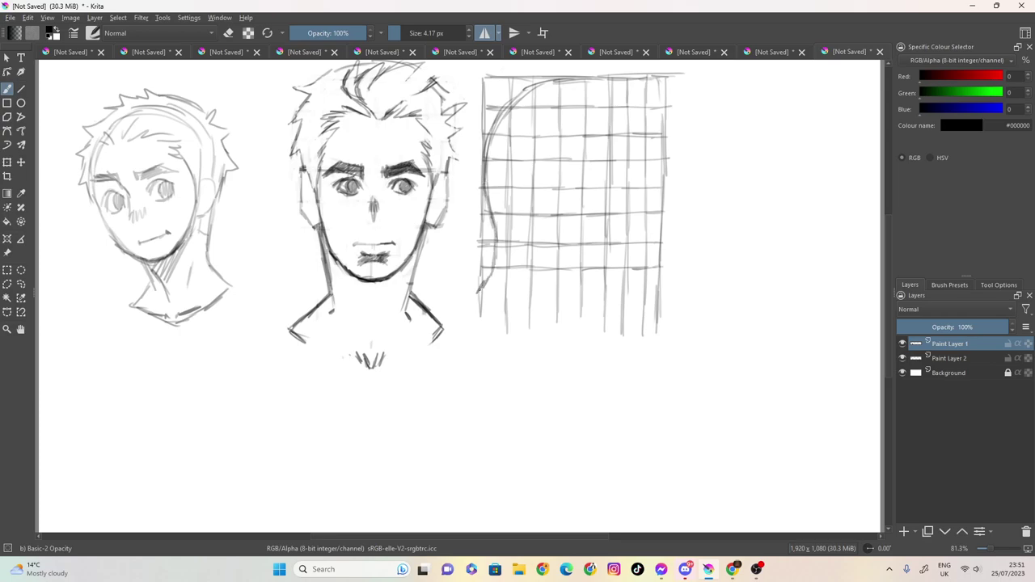
{"action": "mouse_move", "coordinate": [631, 111]}
{"action": "left_mouse_down"}
{"action": "mouse_move", "coordinate": [582, 80]}
{"action": "mouse_move", "coordinate": [612, 87]}
{"action": "mouse_move", "coordinate": [540, 81]}
{"action": "mouse_move", "coordinate": [492, 134]}
{"action": "left_mouse_up"}
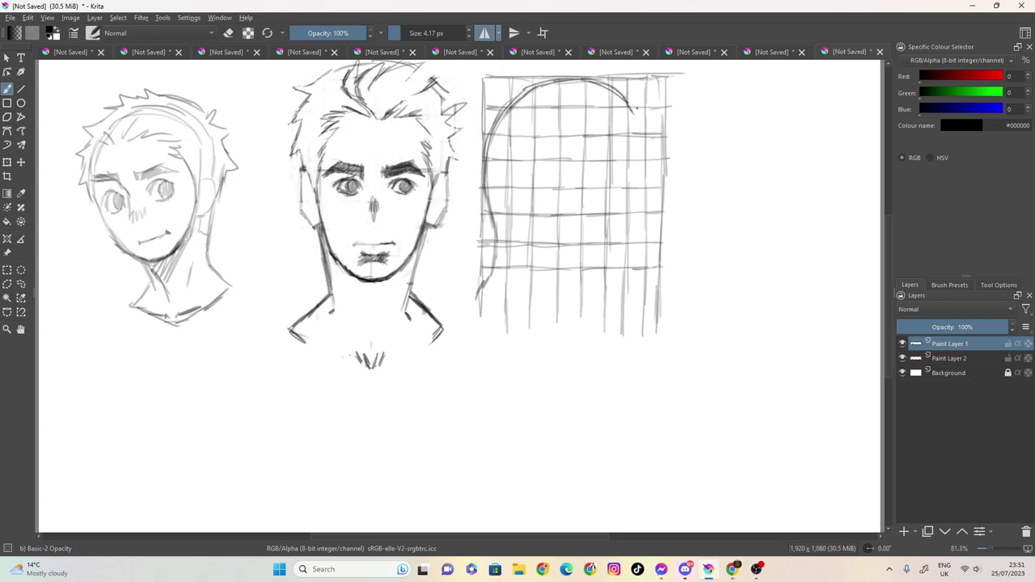
Step: Draw the profile's forehead and nose with its nostril, and add a thick, short eyebrow just behind the brow ridge
{"action": "mouse_move", "coordinate": [632, 115]}
{"action": "left_mouse_down"}
{"action": "mouse_move", "coordinate": [646, 181]}
{"action": "mouse_move", "coordinate": [663, 209]}
{"action": "mouse_move", "coordinate": [642, 213]}
{"action": "mouse_move", "coordinate": [638, 202]}
{"action": "left_mouse_up"}
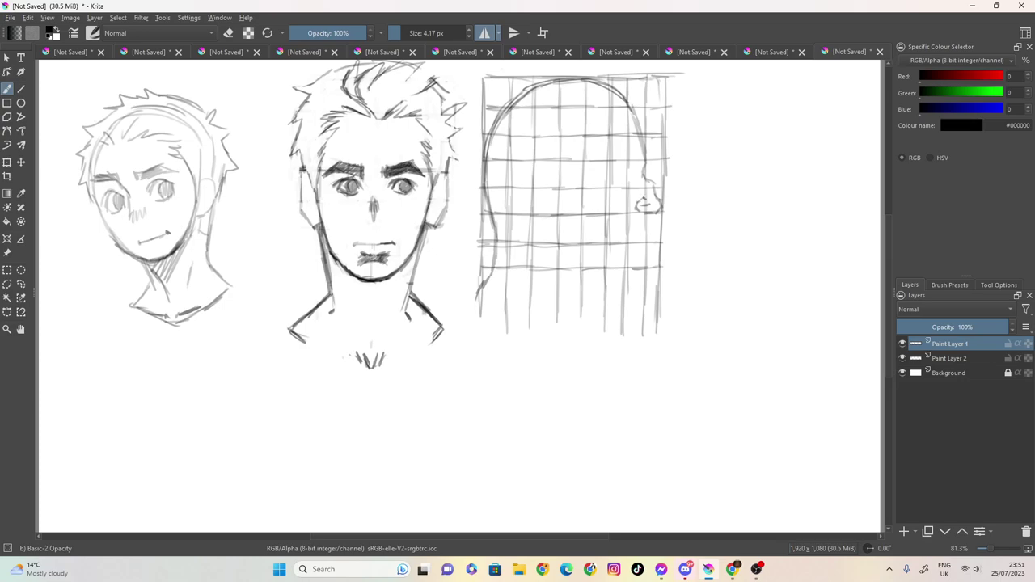
{"action": "mouse_move", "coordinate": [630, 151]}
{"action": "left_mouse_down"}
{"action": "mouse_move", "coordinate": [642, 164]}
{"action": "mouse_move", "coordinate": [639, 154]}
{"action": "mouse_move", "coordinate": [602, 172]}
{"action": "left_mouse_up"}
{"action": "left_click_drag", "start_coordinate": [605, 116], "coordinate": [623, 143]}
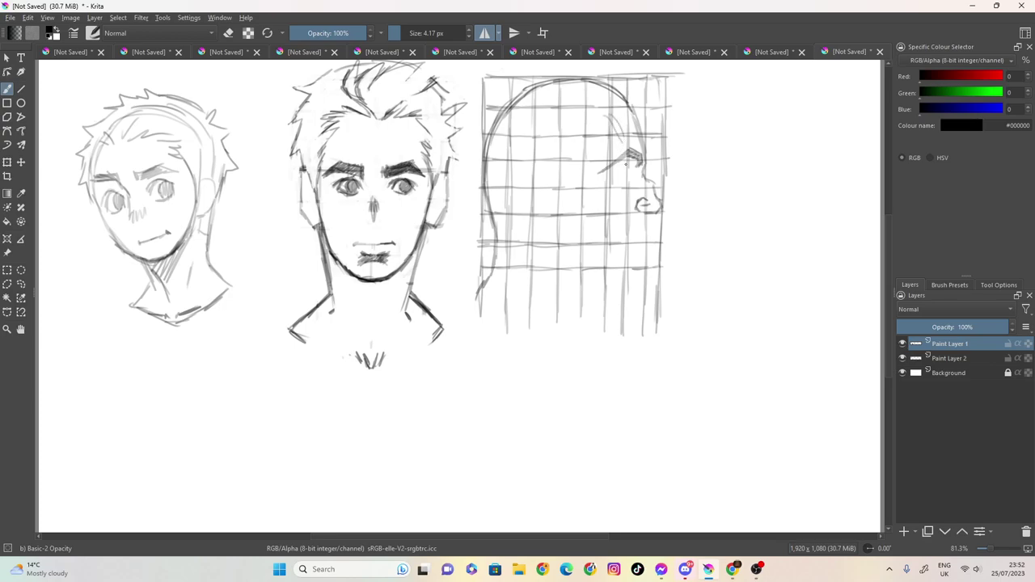
{"action": "key", "text": "ctrl+z"}
{"action": "mouse_move", "coordinate": [630, 155]}
{"action": "left_mouse_down"}
{"action": "mouse_move", "coordinate": [641, 150]}
{"action": "mouse_move", "coordinate": [625, 156]}
{"action": "left_mouse_up"}
{"action": "left_click", "coordinate": [232, 36]}
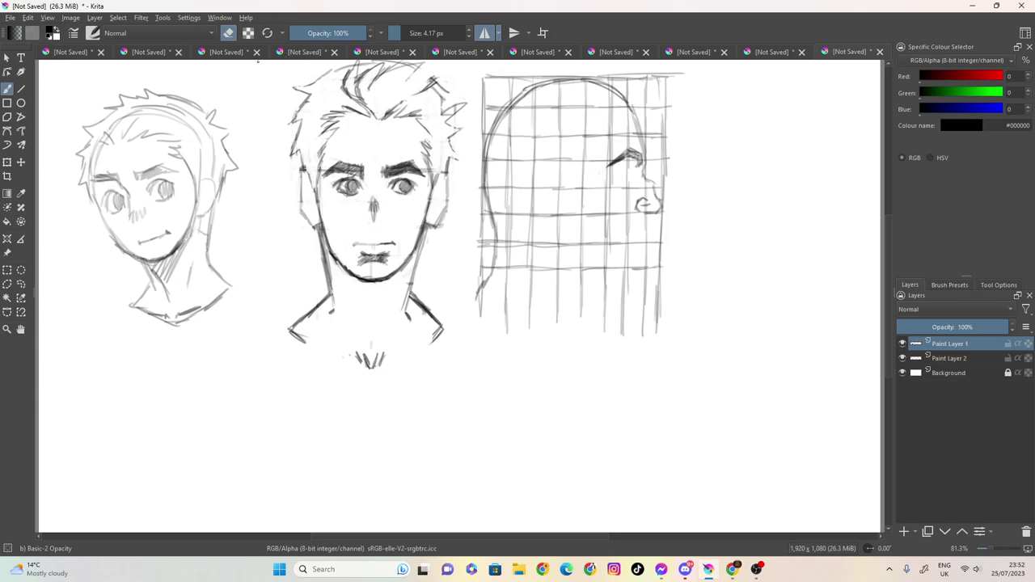
{"action": "left_click", "coordinate": [230, 34]}
Step: Draw the profile's lips and chin, continuing along the underside of the jaw and down the front of the neck
{"action": "left_click_drag", "start_coordinate": [653, 228], "coordinate": [625, 238]}
{"action": "mouse_move", "coordinate": [646, 254]}
{"action": "left_mouse_down"}
{"action": "mouse_move", "coordinate": [591, 274]}
{"action": "mouse_move", "coordinate": [603, 271]}
{"action": "mouse_move", "coordinate": [594, 301]}
{"action": "mouse_move", "coordinate": [607, 332]}
{"action": "left_mouse_up"}
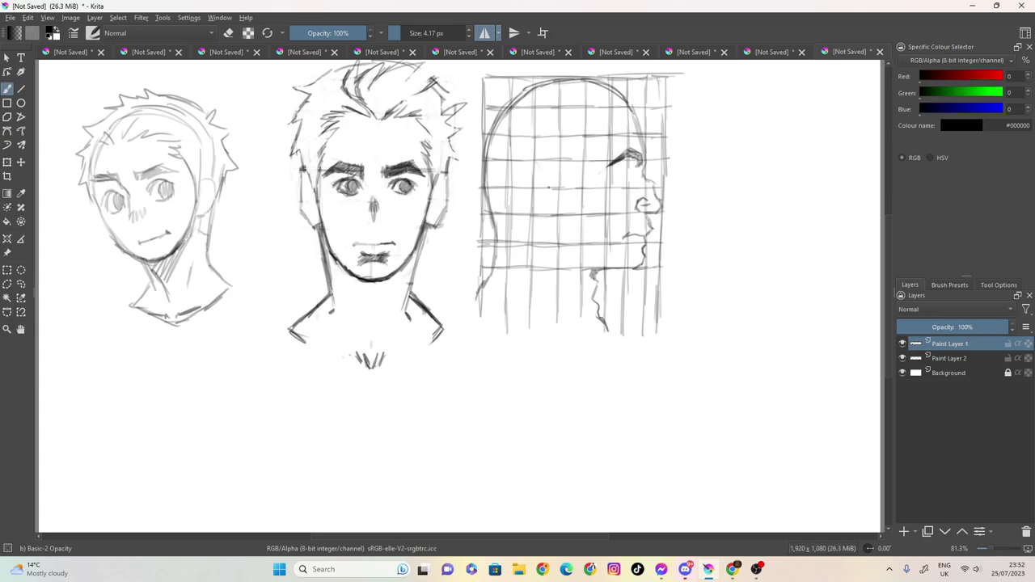
Step: On Paint Layer 2, draw the ear with its inner shading near the grid's middle and rough in the sideburn and temple hairline
{"action": "left_click_drag", "start_coordinate": [538, 164], "coordinate": [548, 164]}
{"action": "left_click", "coordinate": [943, 360]}
{"action": "mouse_move", "coordinate": [549, 165]}
{"action": "left_mouse_down"}
{"action": "mouse_move", "coordinate": [534, 162]}
{"action": "mouse_move", "coordinate": [526, 183]}
{"action": "mouse_move", "coordinate": [531, 207]}
{"action": "mouse_move", "coordinate": [560, 217]}
{"action": "mouse_move", "coordinate": [526, 180]}
{"action": "mouse_move", "coordinate": [527, 170]}
{"action": "mouse_move", "coordinate": [552, 173]}
{"action": "mouse_move", "coordinate": [553, 206]}
{"action": "left_mouse_up"}
{"action": "mouse_move", "coordinate": [555, 154]}
{"action": "left_mouse_down"}
{"action": "mouse_move", "coordinate": [581, 176]}
{"action": "mouse_move", "coordinate": [585, 156]}
{"action": "mouse_move", "coordinate": [607, 148]}
{"action": "mouse_move", "coordinate": [598, 150]}
{"action": "mouse_move", "coordinate": [597, 106]}
{"action": "mouse_move", "coordinate": [639, 100]}
{"action": "mouse_move", "coordinate": [594, 69]}
{"action": "left_mouse_up"}
{"action": "mouse_move", "coordinate": [639, 94]}
{"action": "left_mouse_down"}
{"action": "mouse_move", "coordinate": [589, 68]}
{"action": "mouse_move", "coordinate": [558, 76]}
{"action": "mouse_move", "coordinate": [516, 94]}
{"action": "mouse_move", "coordinate": [480, 148]}
{"action": "left_mouse_up"}
{"action": "left_click_drag", "start_coordinate": [568, 106], "coordinate": [542, 114]}
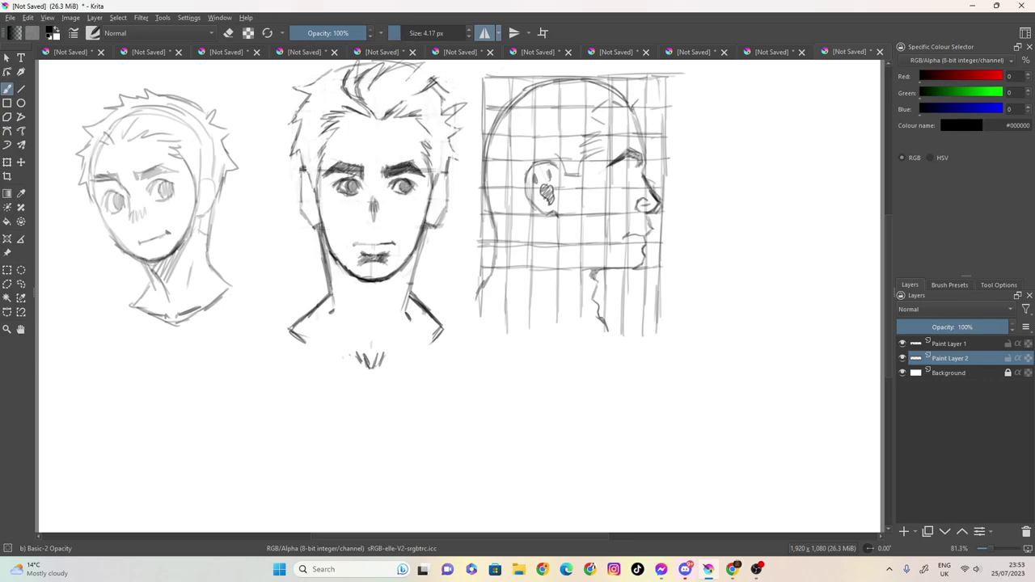
Step: Darken the nose and lips, and sketch the jawline from the ear to the chin with a short neck line behind the ear
{"action": "mouse_move", "coordinate": [644, 178]}
{"action": "left_mouse_down"}
{"action": "mouse_move", "coordinate": [658, 209]}
{"action": "mouse_move", "coordinate": [644, 185]}
{"action": "left_mouse_up"}
{"action": "left_click_drag", "start_coordinate": [646, 238], "coordinate": [637, 235]}
{"action": "mouse_move", "coordinate": [558, 236]}
{"action": "left_mouse_down"}
{"action": "mouse_move", "coordinate": [557, 217]}
{"action": "mouse_move", "coordinate": [587, 262]}
{"action": "left_mouse_up"}
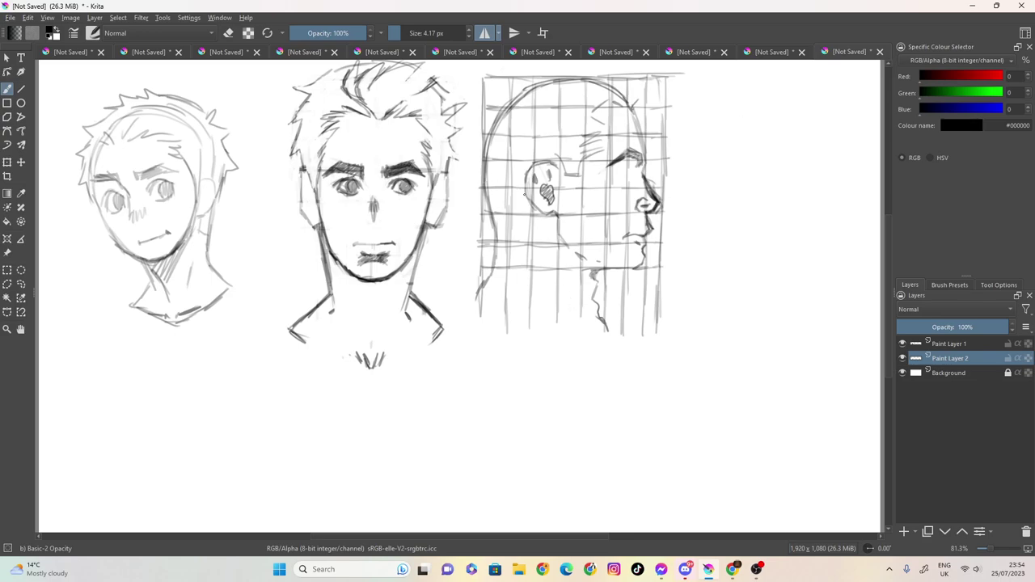
{"action": "left_click_drag", "start_coordinate": [532, 209], "coordinate": [531, 220]}
Step: Switch to Chrome to check the music video tab, look at the OBS recording window, and return to Krita
{"action": "left_click", "coordinate": [733, 569]}
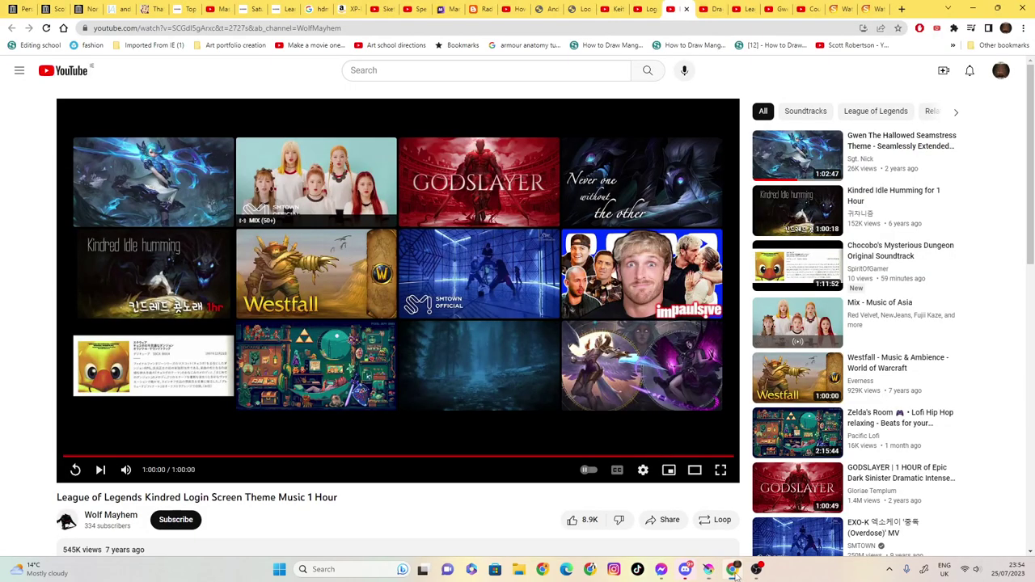
{"action": "left_click", "coordinate": [615, 9]}
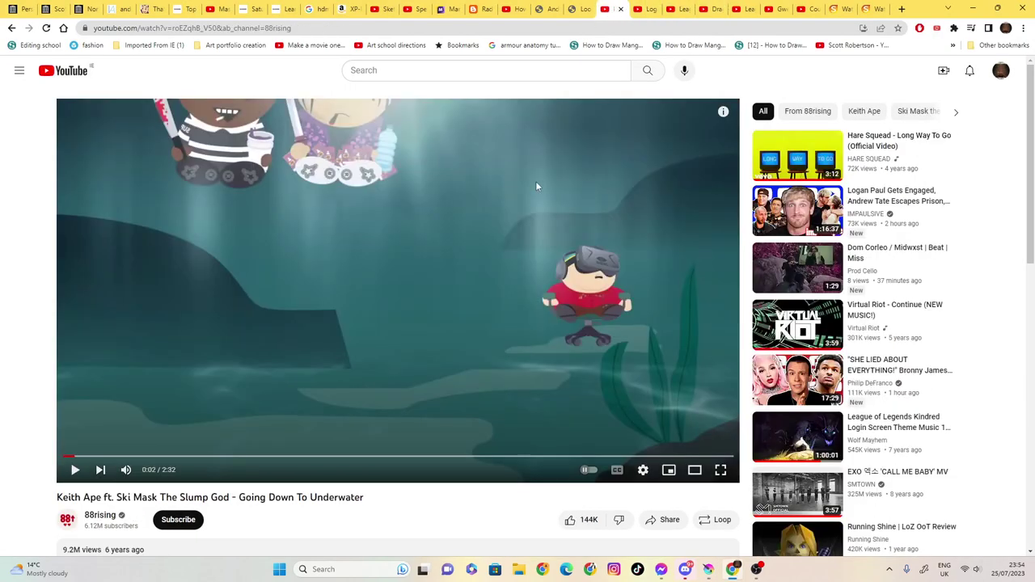
{"action": "right_click", "coordinate": [537, 184]}
{"action": "left_click", "coordinate": [757, 569]}
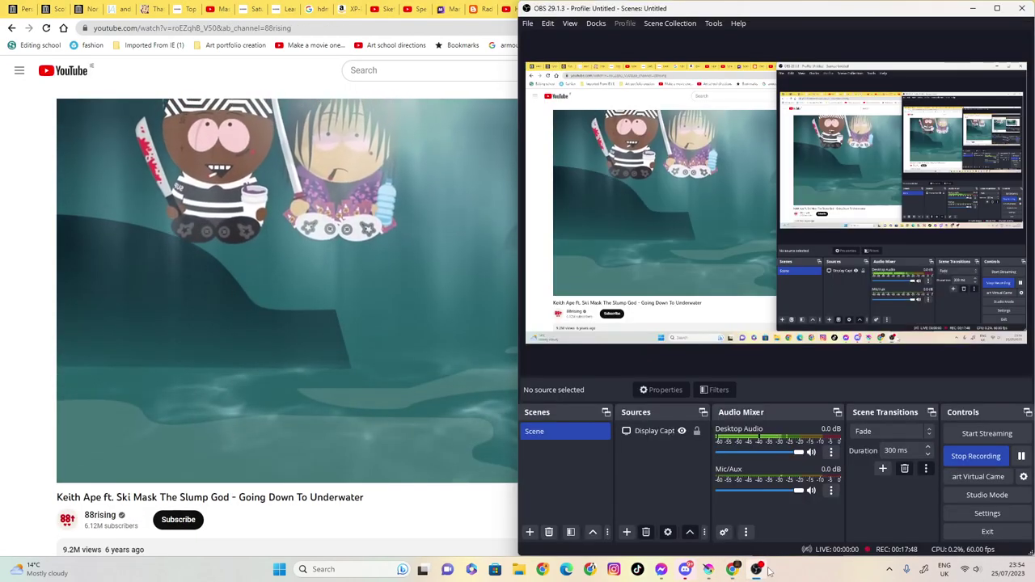
{"action": "left_click", "coordinate": [733, 569]}
{"action": "left_click", "coordinate": [708, 570]}
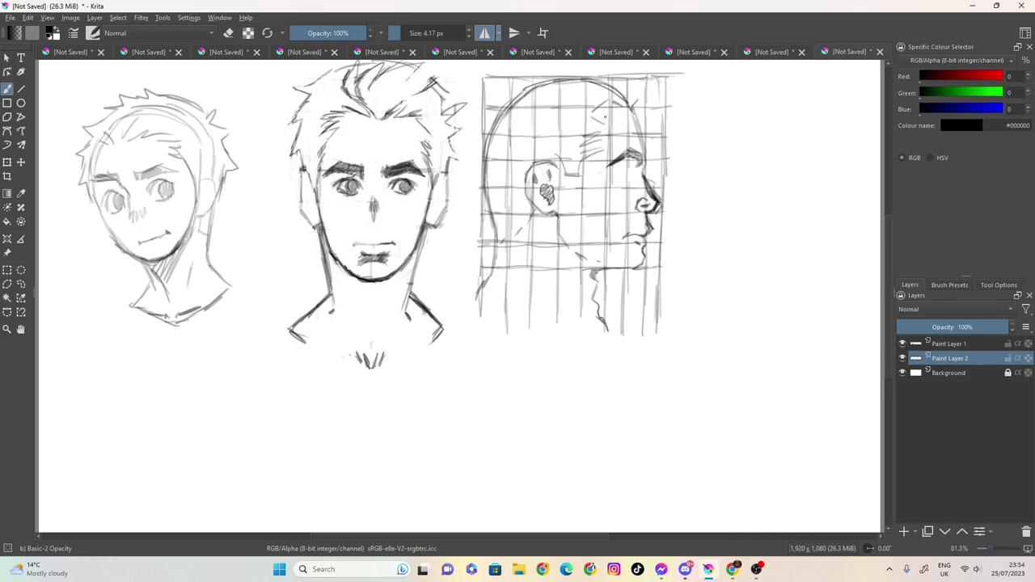
Step: Sketch the spiky hair outline from the front hairline over the crown to the back of the profile head
{"action": "mouse_move", "coordinate": [623, 101]}
{"action": "left_mouse_down"}
{"action": "mouse_move", "coordinate": [580, 121]}
{"action": "mouse_move", "coordinate": [596, 124]}
{"action": "left_mouse_up"}
{"action": "mouse_move", "coordinate": [600, 120]}
{"action": "left_mouse_down"}
{"action": "mouse_move", "coordinate": [590, 129]}
{"action": "mouse_move", "coordinate": [597, 109]}
{"action": "mouse_move", "coordinate": [635, 109]}
{"action": "left_mouse_up"}
{"action": "mouse_move", "coordinate": [625, 79]}
{"action": "left_mouse_down"}
{"action": "mouse_move", "coordinate": [652, 75]}
{"action": "mouse_move", "coordinate": [651, 91]}
{"action": "mouse_move", "coordinate": [631, 109]}
{"action": "mouse_move", "coordinate": [607, 73]}
{"action": "mouse_move", "coordinate": [543, 75]}
{"action": "mouse_move", "coordinate": [493, 115]}
{"action": "mouse_move", "coordinate": [485, 176]}
{"action": "mouse_move", "coordinate": [510, 100]}
{"action": "left_mouse_up"}
{"action": "mouse_move", "coordinate": [579, 69]}
{"action": "left_mouse_down"}
{"action": "mouse_move", "coordinate": [549, 69]}
{"action": "mouse_move", "coordinate": [505, 92]}
{"action": "mouse_move", "coordinate": [484, 139]}
{"action": "left_mouse_up"}
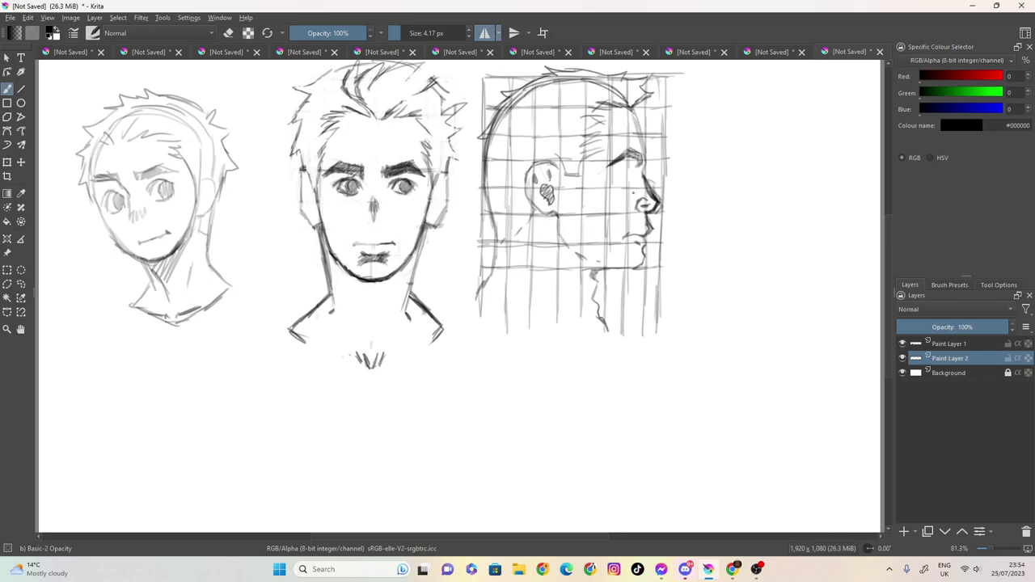
Step: Draw the eye below the profile's eyebrow and touch up the area beside the nostril
{"action": "mouse_move", "coordinate": [620, 167]}
{"action": "left_mouse_down"}
{"action": "mouse_move", "coordinate": [632, 165]}
{"action": "mouse_move", "coordinate": [616, 172]}
{"action": "left_mouse_up"}
{"action": "mouse_move", "coordinate": [629, 173]}
{"action": "left_mouse_down"}
{"action": "mouse_move", "coordinate": [617, 176]}
{"action": "mouse_move", "coordinate": [633, 173]}
{"action": "left_mouse_up"}
{"action": "left_click_drag", "start_coordinate": [633, 199], "coordinate": [635, 202]}
Step: Darken the pointed sideburn in front of the ear and the lower hairline leading up to the temple
{"action": "mouse_move", "coordinate": [565, 159]}
{"action": "left_mouse_down"}
{"action": "mouse_move", "coordinate": [568, 186]}
{"action": "mouse_move", "coordinate": [589, 154]}
{"action": "mouse_move", "coordinate": [564, 185]}
{"action": "left_mouse_up"}
{"action": "left_click_drag", "start_coordinate": [603, 148], "coordinate": [583, 152]}
Step: Try filling the hair above the ear with diagonal hatching from the temple hairline backwards
{"action": "mouse_move", "coordinate": [621, 99]}
{"action": "left_mouse_down"}
{"action": "mouse_move", "coordinate": [589, 107]}
{"action": "mouse_move", "coordinate": [591, 121]}
{"action": "left_mouse_up"}
{"action": "left_click_drag", "start_coordinate": [600, 115], "coordinate": [583, 126]}
{"action": "mouse_move", "coordinate": [604, 123]}
{"action": "left_mouse_down"}
{"action": "mouse_move", "coordinate": [597, 158]}
{"action": "mouse_move", "coordinate": [542, 155]}
{"action": "left_mouse_up"}
{"action": "left_click_drag", "start_coordinate": [602, 114], "coordinate": [533, 155]}
{"action": "mouse_move", "coordinate": [597, 100]}
{"action": "left_mouse_down"}
{"action": "mouse_move", "coordinate": [527, 157]}
{"action": "mouse_move", "coordinate": [536, 149]}
{"action": "left_mouse_up"}
{"action": "left_click_drag", "start_coordinate": [534, 150], "coordinate": [513, 172]}
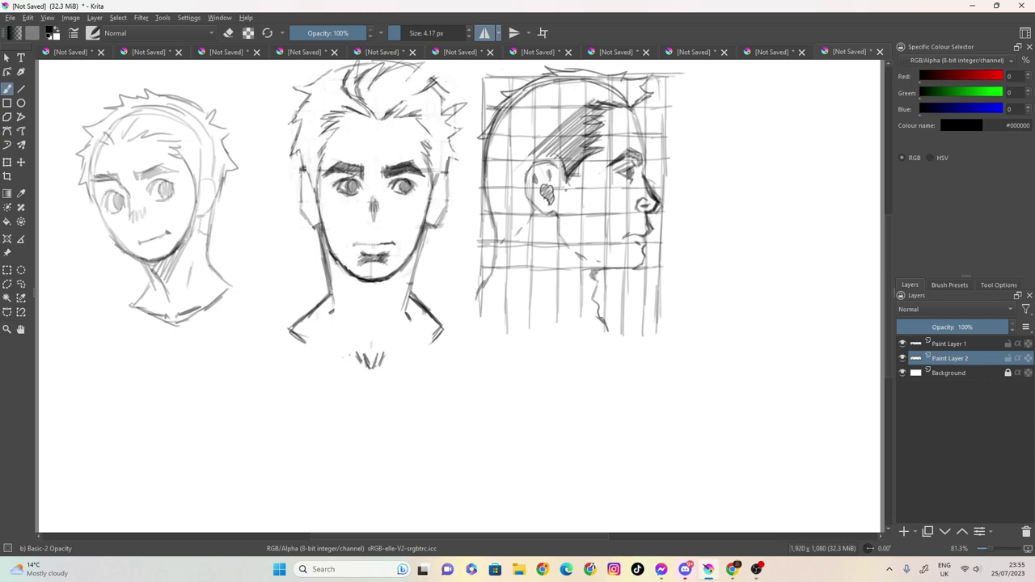
Step: Undo the diagonal hatching above the ear
{"action": "key", "text": "ctrl+z"}
{"action": "key", "text": "ctrl+z"}
{"action": "key", "text": "ctrl+z"}
{"action": "key", "text": "ctrl+z"}
{"action": "key", "text": "ctrl+z"}
{"action": "key", "text": "ctrl+z"}
{"action": "key", "text": "ctrl+z"}
{"action": "key", "text": "ctrl+z"}
{"action": "key", "text": "ctrl+z"}
{"action": "key", "text": "ctrl+z"}
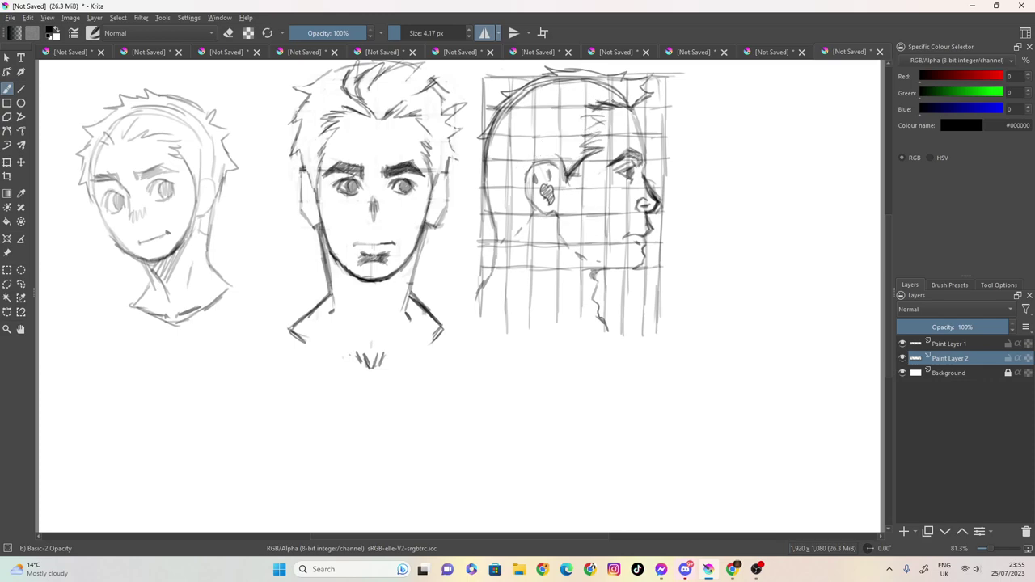
Step: Darken the jagged temple hairline with short pointed strokes down towards the sideburn
{"action": "left_click_drag", "start_coordinate": [603, 107], "coordinate": [587, 115]}
{"action": "left_click_drag", "start_coordinate": [605, 114], "coordinate": [585, 126]}
{"action": "left_click_drag", "start_coordinate": [594, 120], "coordinate": [584, 127]}
{"action": "left_click_drag", "start_coordinate": [605, 123], "coordinate": [587, 139]}
{"action": "left_click_drag", "start_coordinate": [594, 133], "coordinate": [587, 139]}
{"action": "left_click_drag", "start_coordinate": [599, 136], "coordinate": [576, 152]}
Step: Darken the forehead contour from the front hairline down past the brow to the bridge of the nose
{"action": "left_click_drag", "start_coordinate": [638, 107], "coordinate": [628, 126]}
{"action": "left_click_drag", "start_coordinate": [639, 114], "coordinate": [636, 147]}
{"action": "left_click_drag", "start_coordinate": [639, 112], "coordinate": [636, 146]}
{"action": "mouse_move", "coordinate": [646, 108]}
{"action": "left_mouse_down"}
{"action": "mouse_move", "coordinate": [631, 144]}
{"action": "mouse_move", "coordinate": [630, 126]}
{"action": "left_mouse_up"}
{"action": "left_click_drag", "start_coordinate": [644, 125], "coordinate": [635, 154]}
{"action": "left_click_drag", "start_coordinate": [647, 131], "coordinate": [641, 185]}
{"action": "left_click_drag", "start_coordinate": [650, 178], "coordinate": [641, 191]}
Step: Darken the underside of the jaw from the chin to the top of the neck
{"action": "left_click", "coordinate": [229, 33]}
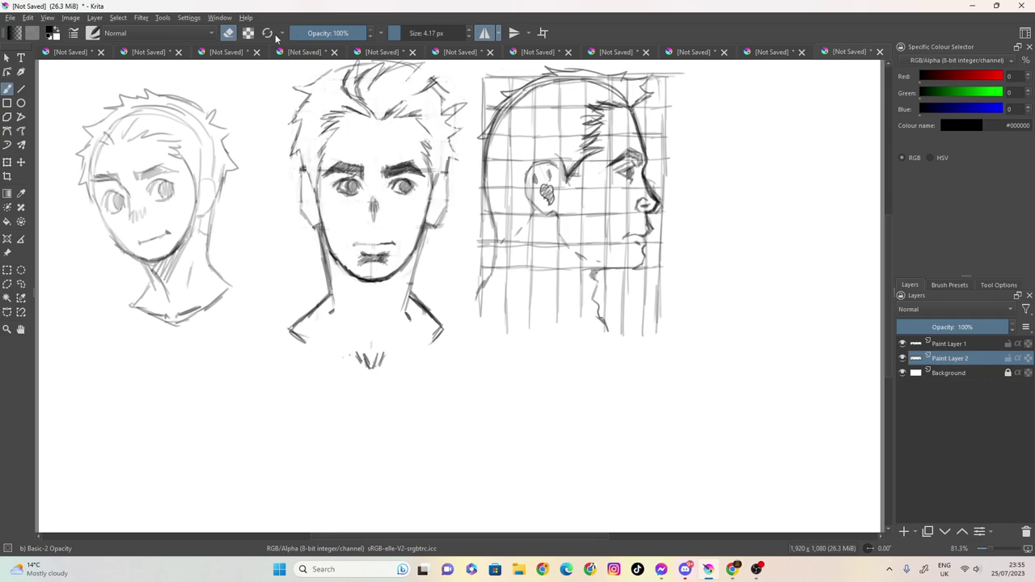
{"action": "left_click", "coordinate": [229, 33]}
{"action": "mouse_move", "coordinate": [636, 270]}
{"action": "left_mouse_down"}
{"action": "mouse_move", "coordinate": [599, 269]}
{"action": "mouse_move", "coordinate": [623, 273]}
{"action": "mouse_move", "coordinate": [593, 276]}
{"action": "mouse_move", "coordinate": [597, 300]}
{"action": "left_mouse_up"}
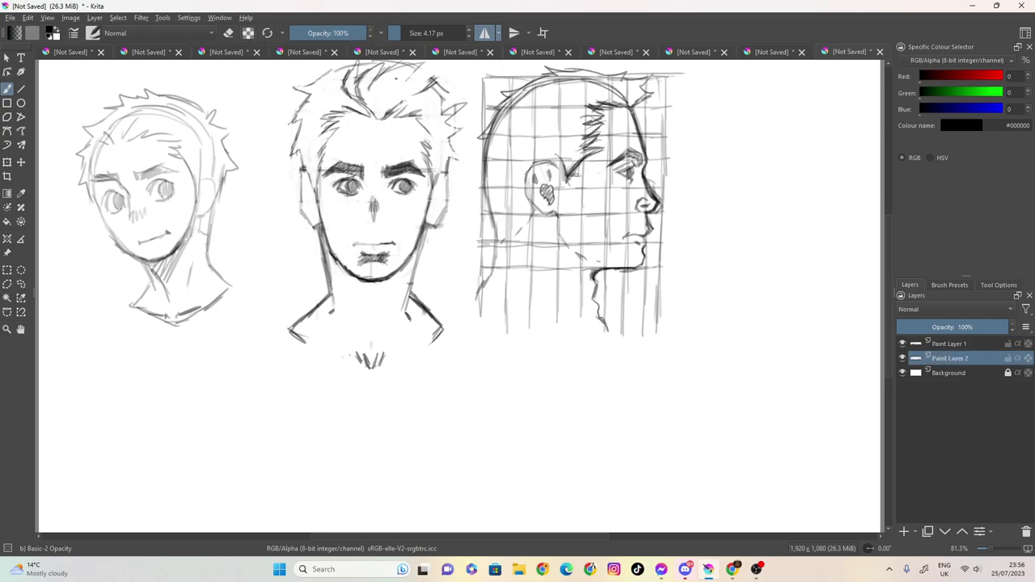
Step: Lower Paint Layer 2's opacity to 45% and make Paint Layer 1 the active layer
{"action": "mouse_move", "coordinate": [962, 327]}
{"action": "left_mouse_down"}
{"action": "mouse_move", "coordinate": [897, 344]}
{"action": "mouse_move", "coordinate": [954, 328]}
{"action": "left_mouse_up"}
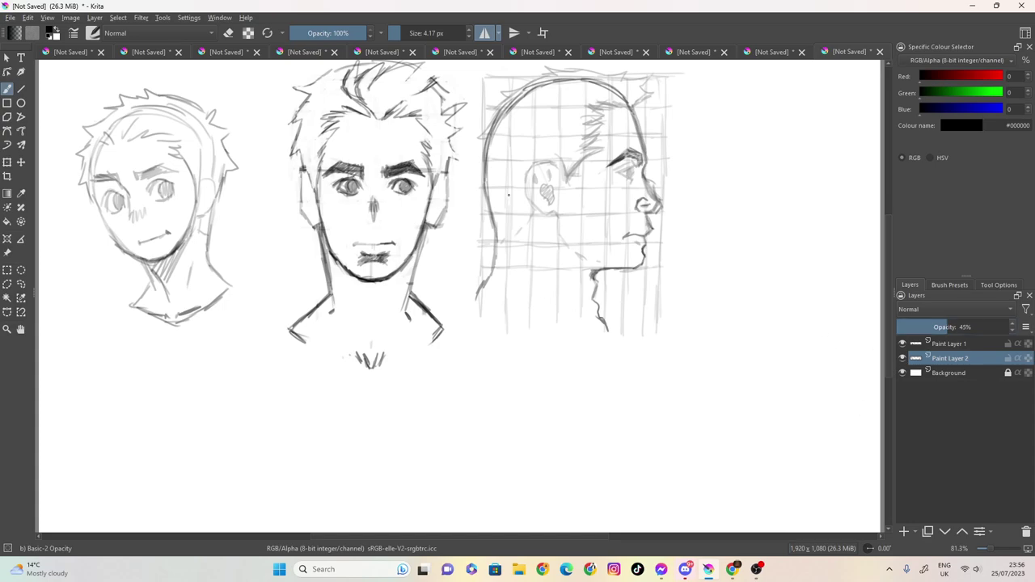
{"action": "left_click", "coordinate": [952, 346]}
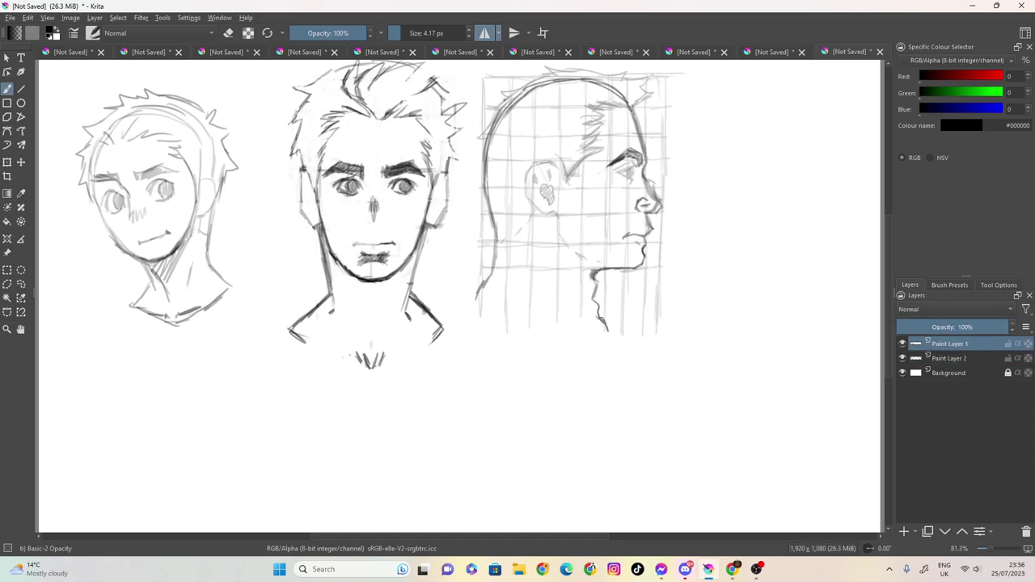
Step: Redraw the forehead, nose, nostril, eyebrow and eye of the profile in darker lines on Paint Layer 1
{"action": "left_click_drag", "start_coordinate": [633, 115], "coordinate": [648, 165]}
{"action": "left_click_drag", "start_coordinate": [646, 180], "coordinate": [659, 200]}
{"action": "left_click_drag", "start_coordinate": [652, 200], "coordinate": [657, 210]}
{"action": "mouse_move", "coordinate": [615, 161]}
{"action": "left_mouse_down"}
{"action": "mouse_move", "coordinate": [642, 156]}
{"action": "mouse_move", "coordinate": [631, 152]}
{"action": "left_mouse_up"}
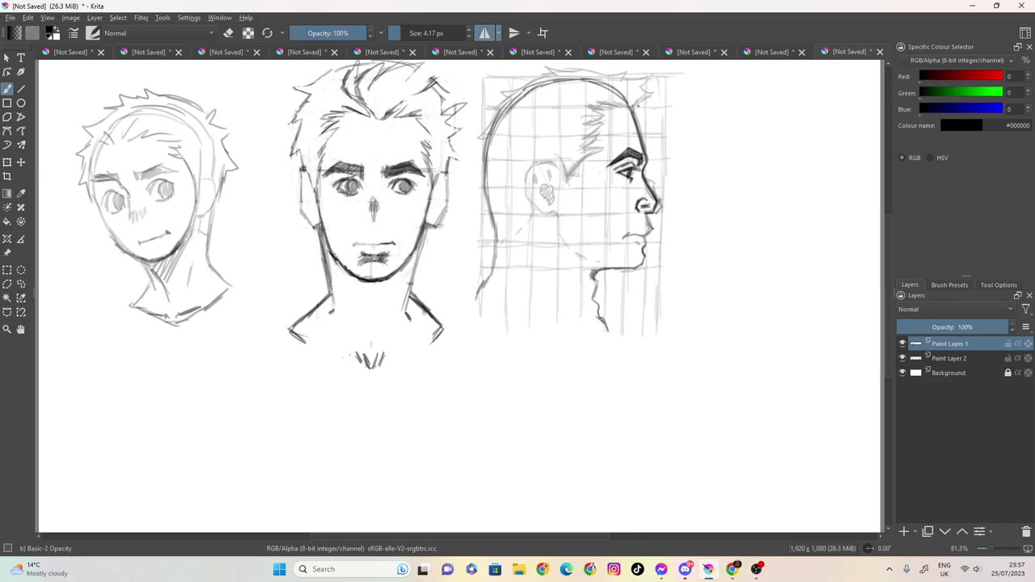
Step: Redraw the sideburn and jagged temple hairline in dark strokes up to the front of the hair
{"action": "mouse_move", "coordinate": [559, 163]}
{"action": "left_mouse_down"}
{"action": "mouse_move", "coordinate": [569, 199]}
{"action": "mouse_move", "coordinate": [603, 145]}
{"action": "mouse_move", "coordinate": [589, 136]}
{"action": "mouse_move", "coordinate": [614, 104]}
{"action": "mouse_move", "coordinate": [603, 97]}
{"action": "left_mouse_up"}
{"action": "left_click_drag", "start_coordinate": [599, 110], "coordinate": [623, 100]}
{"action": "left_click_drag", "start_coordinate": [609, 103], "coordinate": [641, 100]}
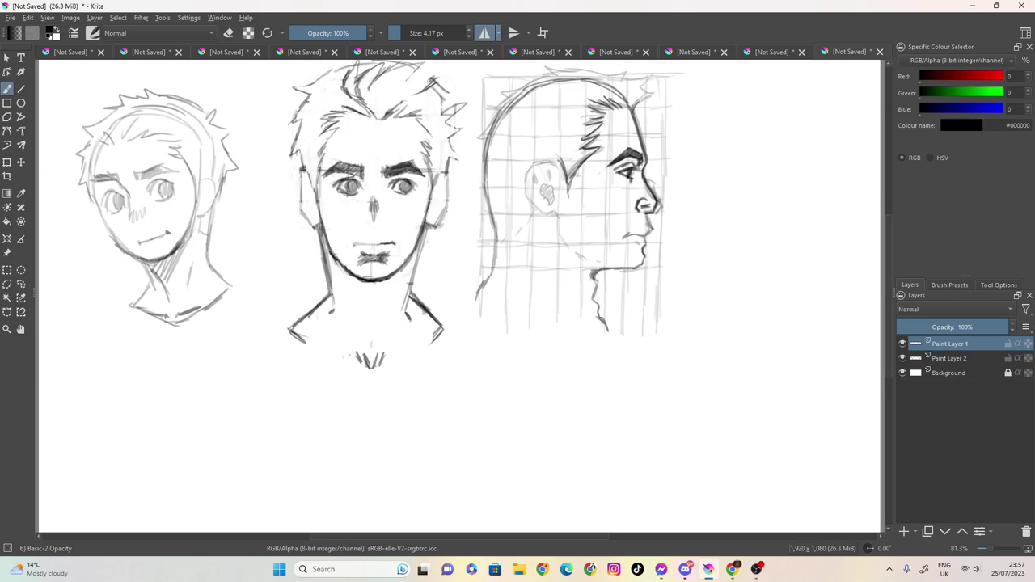
Step: Try outlining the hair over the crown and front hairline, and undo those strokes
{"action": "mouse_move", "coordinate": [620, 79]}
{"action": "left_mouse_down"}
{"action": "mouse_move", "coordinate": [581, 61]}
{"action": "mouse_move", "coordinate": [576, 71]}
{"action": "mouse_move", "coordinate": [538, 71]}
{"action": "left_mouse_up"}
{"action": "key", "text": "ctrl+z"}
{"action": "key", "text": "ctrl+z"}
{"action": "key", "text": "ctrl+z"}
{"action": "key", "text": "ctrl+z"}
{"action": "mouse_move", "coordinate": [638, 105]}
{"action": "left_mouse_down"}
{"action": "mouse_move", "coordinate": [659, 89]}
{"action": "mouse_move", "coordinate": [645, 89]}
{"action": "mouse_move", "coordinate": [649, 81]}
{"action": "mouse_move", "coordinate": [612, 75]}
{"action": "mouse_move", "coordinate": [671, 71]}
{"action": "mouse_move", "coordinate": [653, 82]}
{"action": "mouse_move", "coordinate": [639, 106]}
{"action": "left_mouse_up"}
{"action": "left_click", "coordinate": [616, 111], "text": "ctrl"}
{"action": "key", "text": "ctrl+z"}
{"action": "key", "text": "ctrl+z"}
{"action": "key", "text": "ctrl+z"}
Step: Outline the spiky hair from the forehead over the crown to the back of the head, and redraw the ear's outline
{"action": "mouse_move", "coordinate": [644, 95]}
{"action": "left_mouse_down"}
{"action": "mouse_move", "coordinate": [649, 80]}
{"action": "mouse_move", "coordinate": [639, 99]}
{"action": "mouse_move", "coordinate": [630, 71]}
{"action": "mouse_move", "coordinate": [537, 68]}
{"action": "mouse_move", "coordinate": [495, 103]}
{"action": "mouse_move", "coordinate": [479, 136]}
{"action": "mouse_move", "coordinate": [481, 188]}
{"action": "left_mouse_up"}
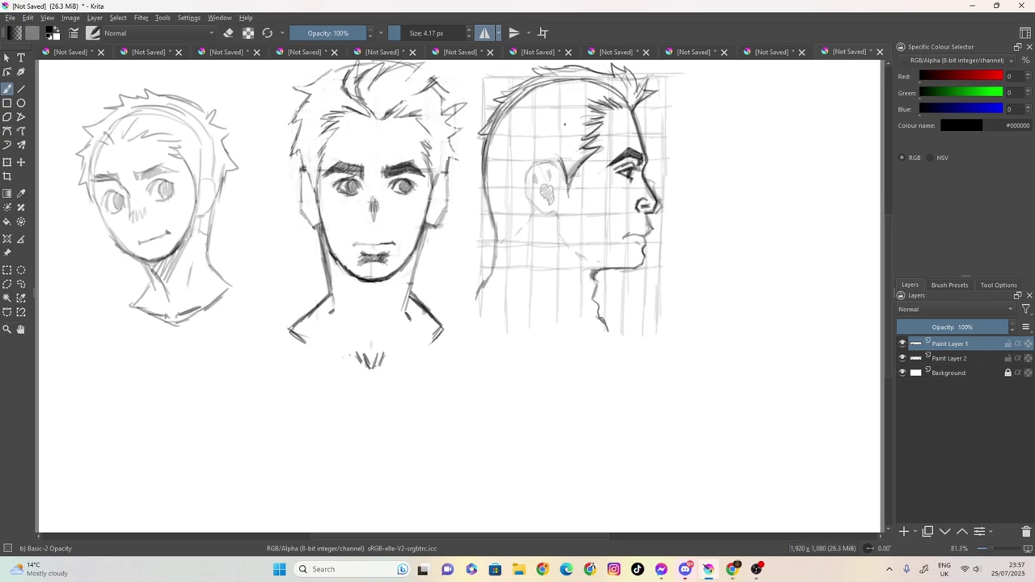
{"action": "mouse_move", "coordinate": [555, 172]}
{"action": "left_mouse_down"}
{"action": "mouse_move", "coordinate": [548, 162]}
{"action": "mouse_move", "coordinate": [530, 170]}
{"action": "mouse_move", "coordinate": [526, 190]}
{"action": "mouse_move", "coordinate": [537, 212]}
{"action": "mouse_move", "coordinate": [555, 217]}
{"action": "left_mouse_up"}
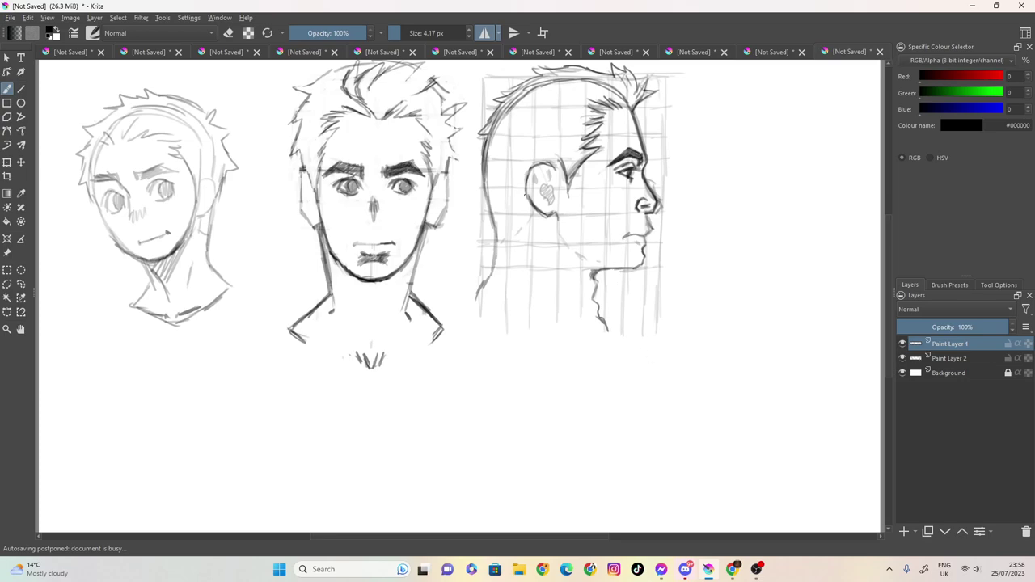
Step: Darken the profile's sideburn, jagged nape hairline, jawline, mouth, chin and front of the neck on Paint Layer 1
{"action": "left_click_drag", "start_coordinate": [573, 178], "coordinate": [568, 193]}
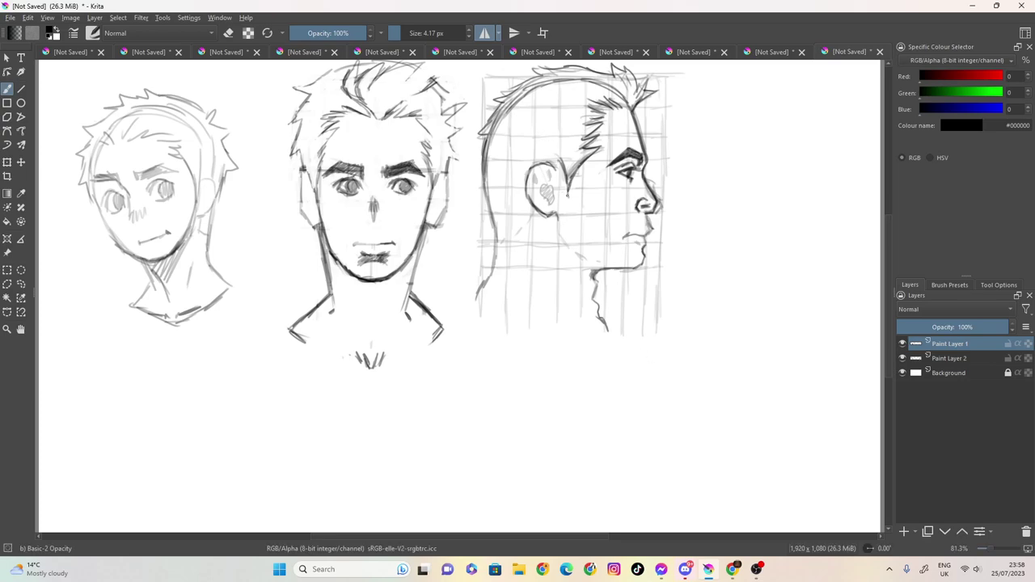
{"action": "left_click_drag", "start_coordinate": [526, 220], "coordinate": [495, 251]}
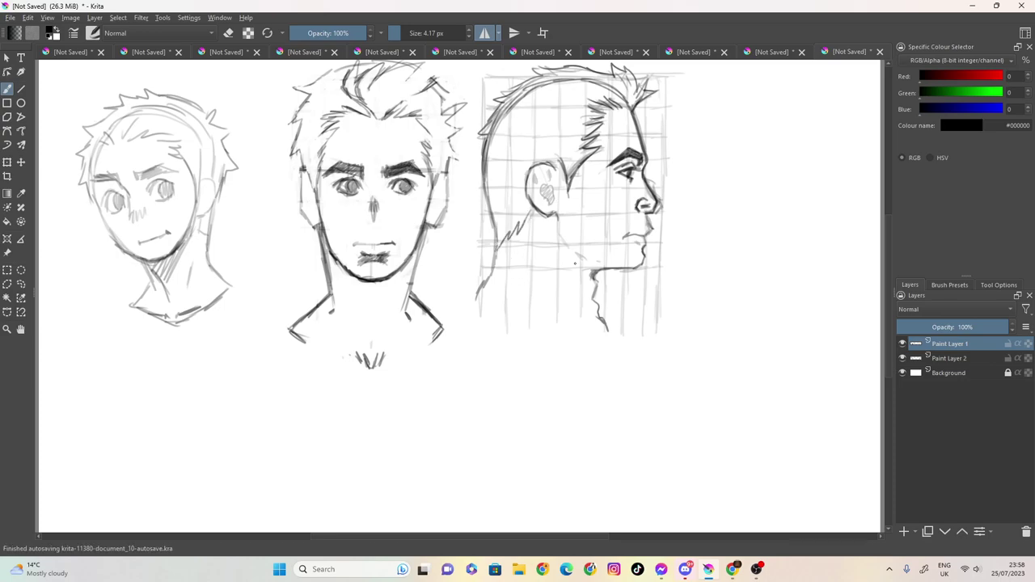
{"action": "mouse_move", "coordinate": [557, 217]}
{"action": "left_mouse_down"}
{"action": "mouse_move", "coordinate": [558, 238]}
{"action": "mouse_move", "coordinate": [584, 258]}
{"action": "left_mouse_up"}
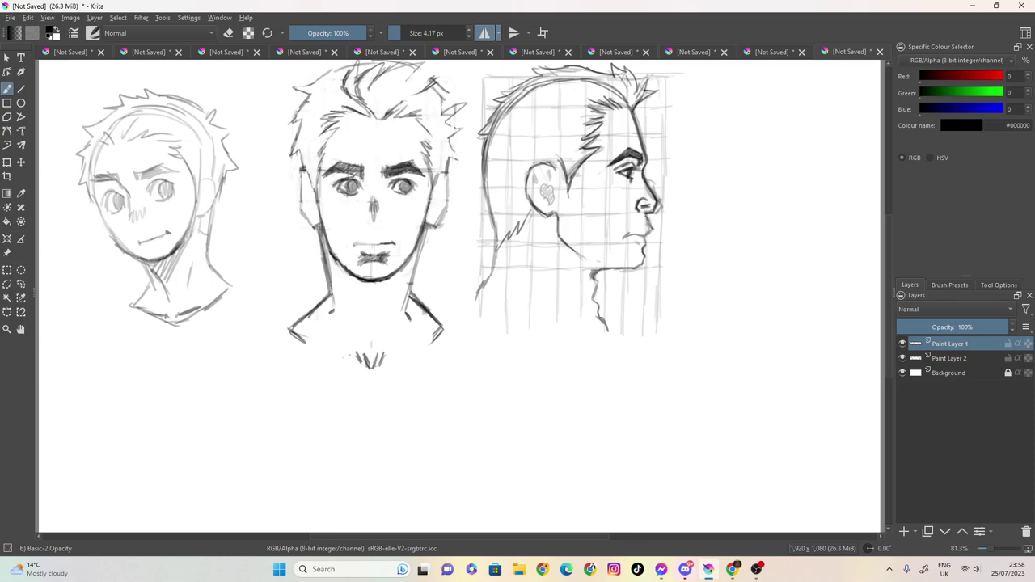
{"action": "left_click_drag", "start_coordinate": [644, 235], "coordinate": [621, 238]}
{"action": "mouse_move", "coordinate": [644, 255]}
{"action": "left_mouse_down"}
{"action": "mouse_move", "coordinate": [640, 268]}
{"action": "mouse_move", "coordinate": [595, 273]}
{"action": "mouse_move", "coordinate": [606, 321]}
{"action": "left_mouse_up"}
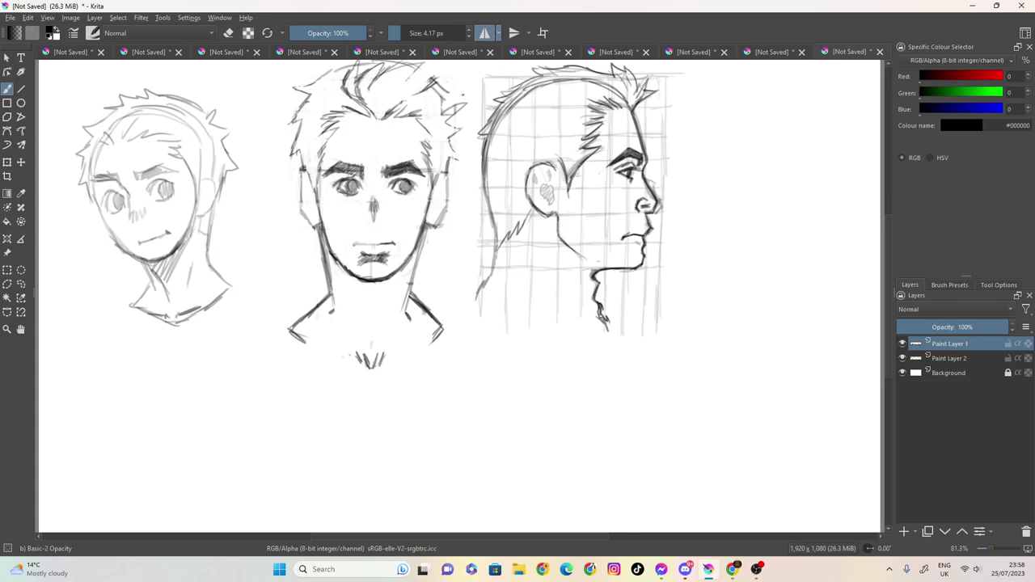
Step: Set Paint Layer 2's opacity to 0% and erase the profile's inner skull line on Paint Layer 1 with a 31.17 px eraser
{"action": "left_click", "coordinate": [967, 359]}
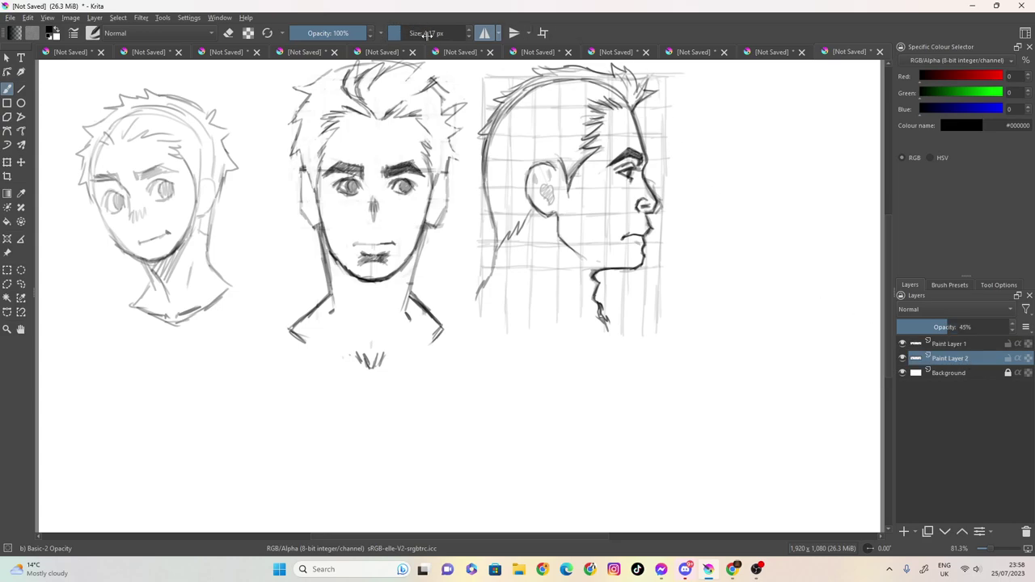
{"action": "left_click_drag", "start_coordinate": [948, 327], "coordinate": [896, 327]}
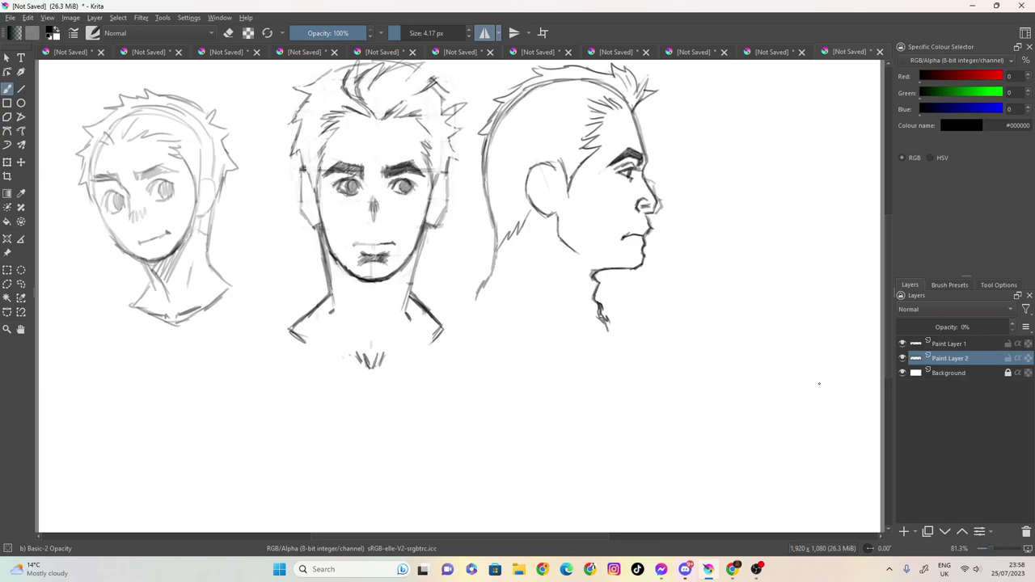
{"action": "key", "text": "e"}
{"action": "left_click_drag", "start_coordinate": [445, 27], "coordinate": [465, 28]}
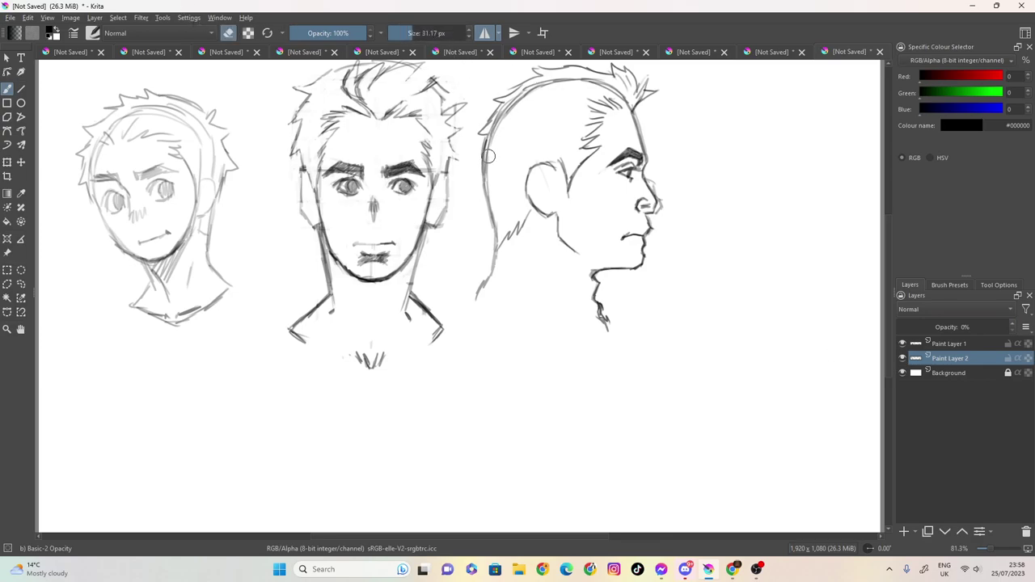
{"action": "left_click", "coordinate": [948, 344]}
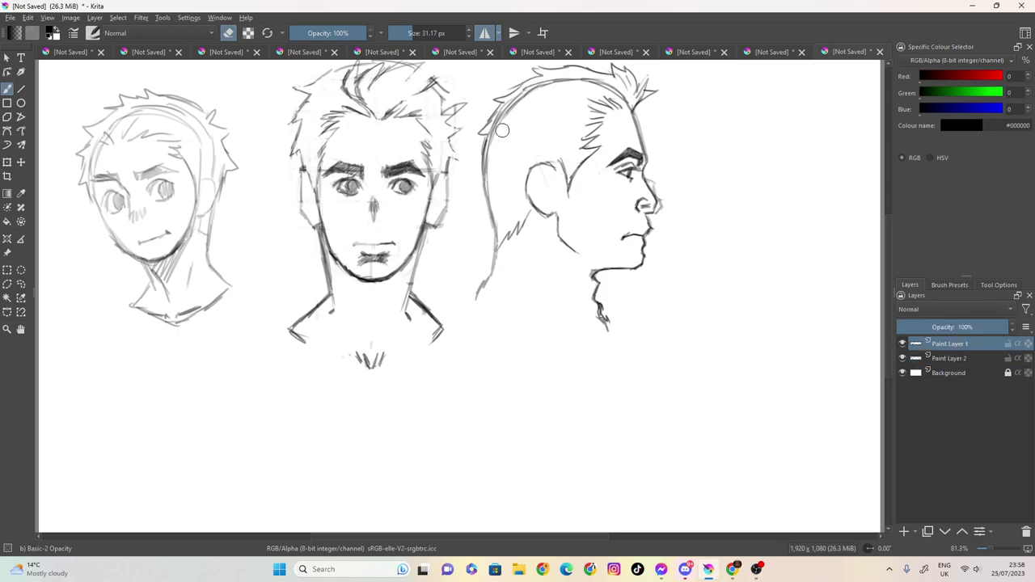
{"action": "mouse_move", "coordinate": [492, 162]}
{"action": "left_mouse_down"}
{"action": "mouse_move", "coordinate": [508, 113]}
{"action": "mouse_move", "coordinate": [497, 128]}
{"action": "mouse_move", "coordinate": [539, 91]}
{"action": "mouse_move", "coordinate": [514, 105]}
{"action": "mouse_move", "coordinate": [526, 97]}
{"action": "mouse_move", "coordinate": [558, 81]}
{"action": "mouse_move", "coordinate": [621, 86]}
{"action": "mouse_move", "coordinate": [590, 93]}
{"action": "left_mouse_up"}
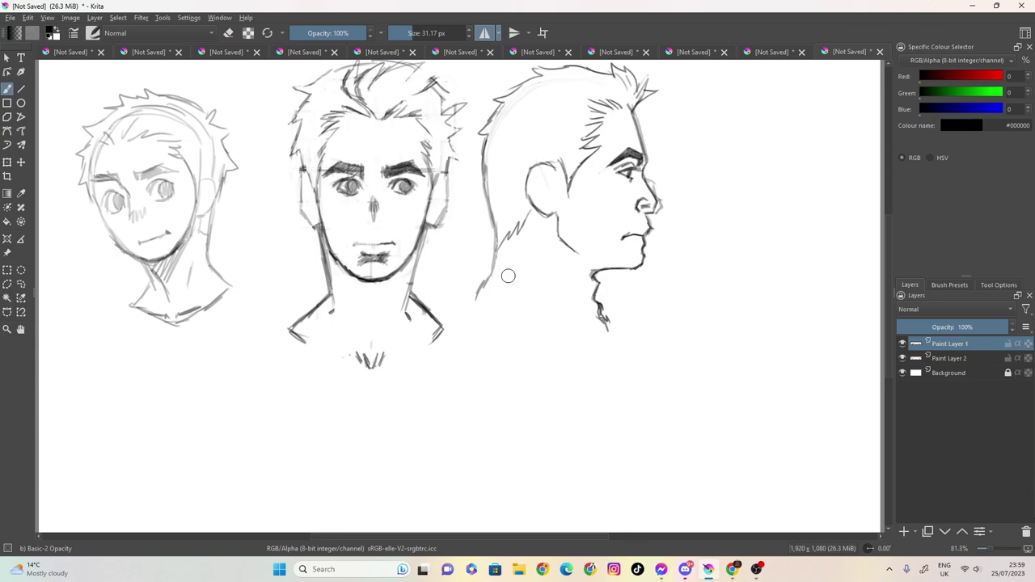
Step: Erase the stray lines around the tip and bridge of the profile's nose, leaving one clean contour
{"action": "left_click_drag", "start_coordinate": [657, 203], "coordinate": [658, 210]}
{"action": "key", "text": "ctrl+z"}
{"action": "left_click", "coordinate": [229, 33]}
{"action": "left_click_drag", "start_coordinate": [663, 208], "coordinate": [660, 178]}
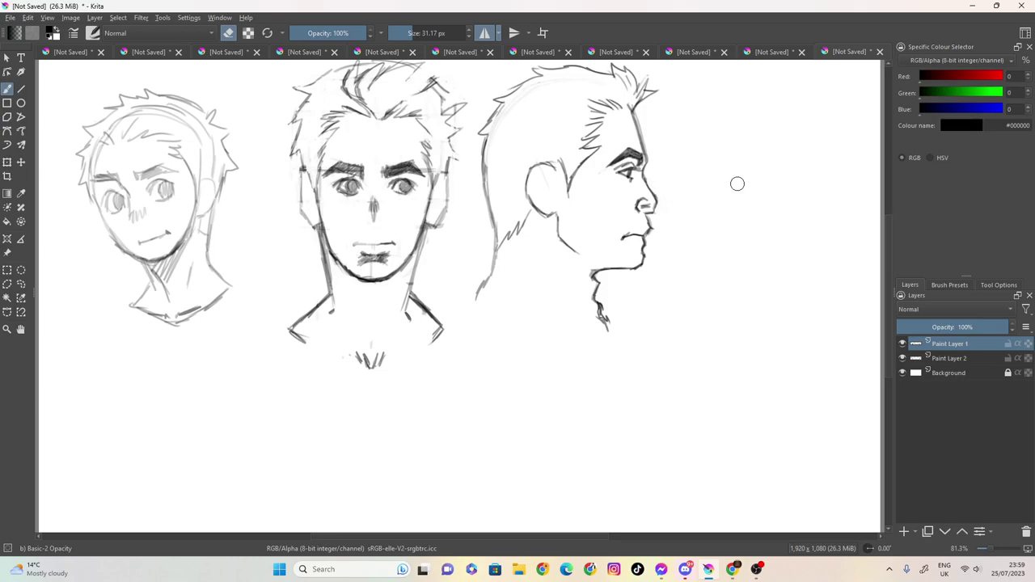
{"action": "left_click", "coordinate": [229, 35]}
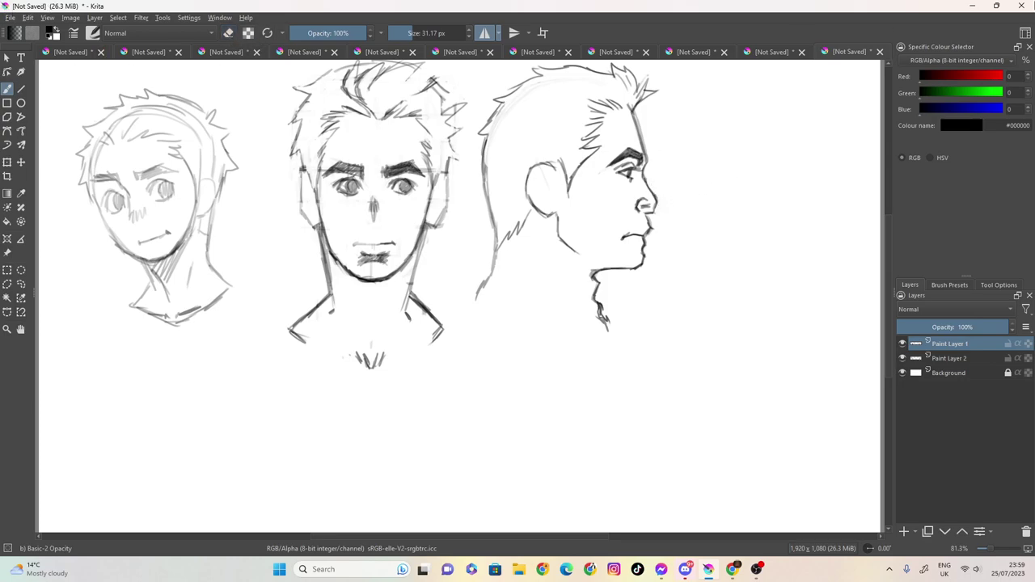
Step: Close the portrait drawing and save it as a Krita document named "you asked"
{"action": "left_click", "coordinate": [1021, 4]}
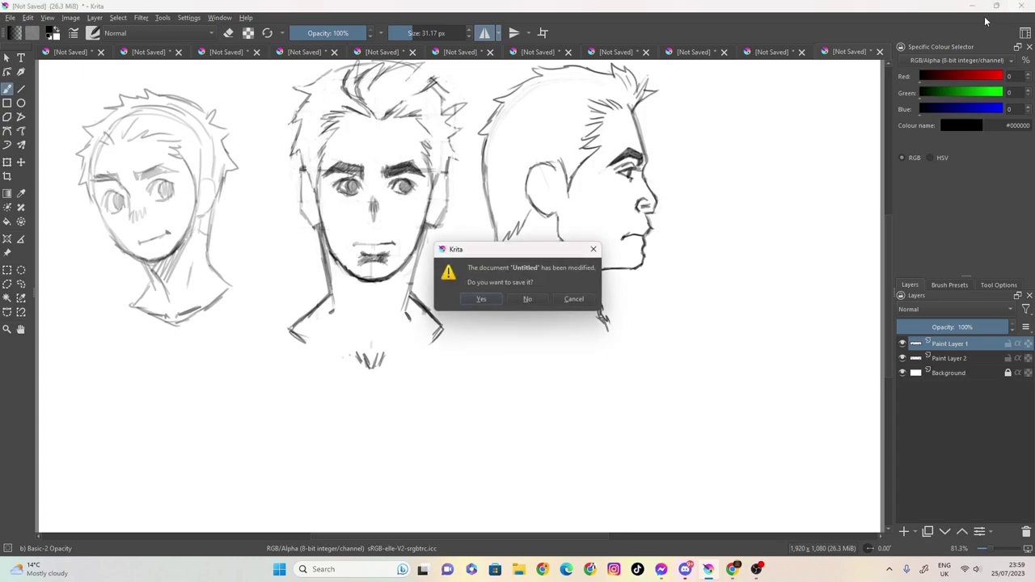
{"action": "left_click", "coordinate": [587, 299]}
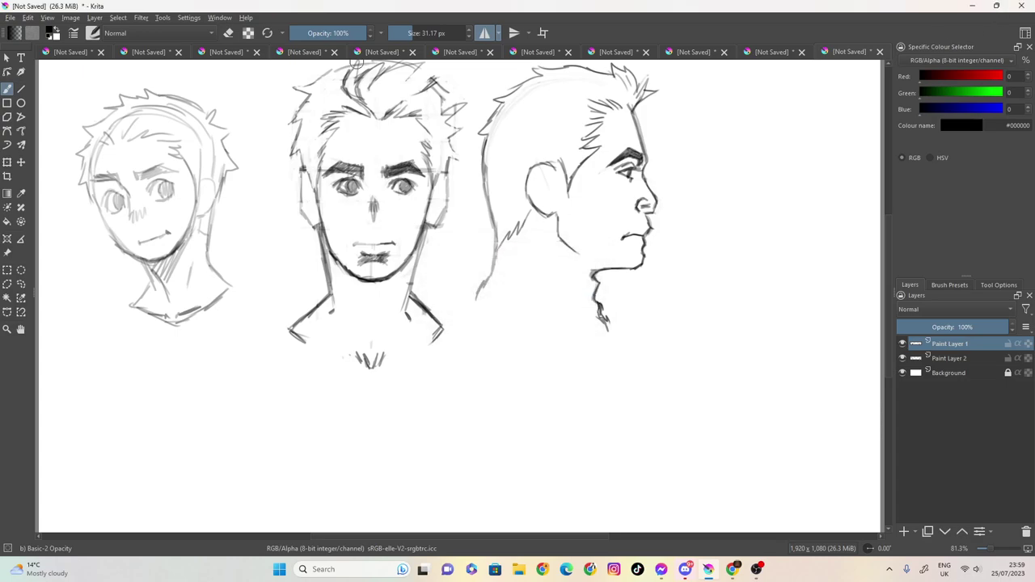
{"action": "left_click", "coordinate": [880, 53]}
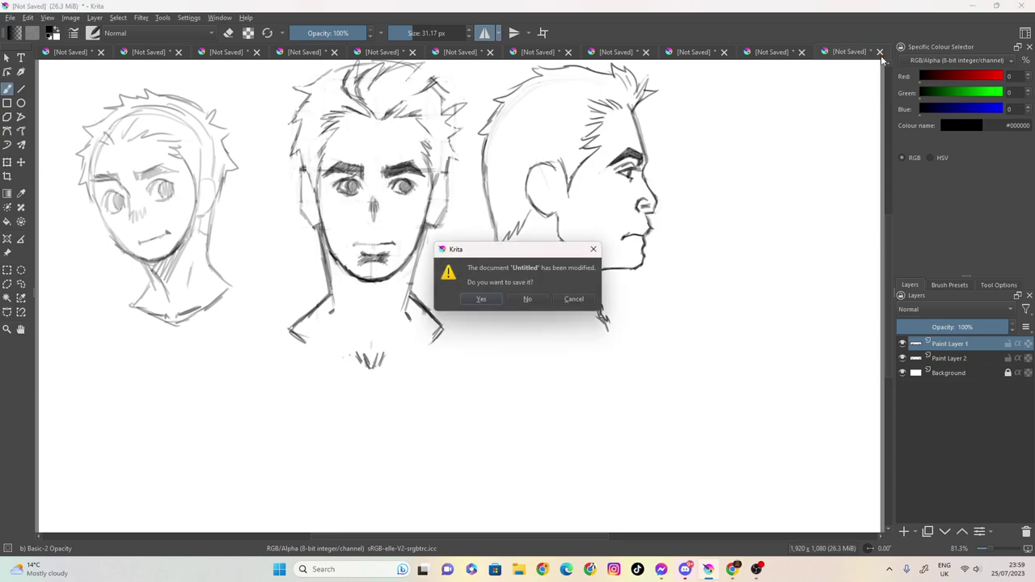
{"action": "left_click", "coordinate": [480, 299]}
{"action": "type", "text": "yo"}
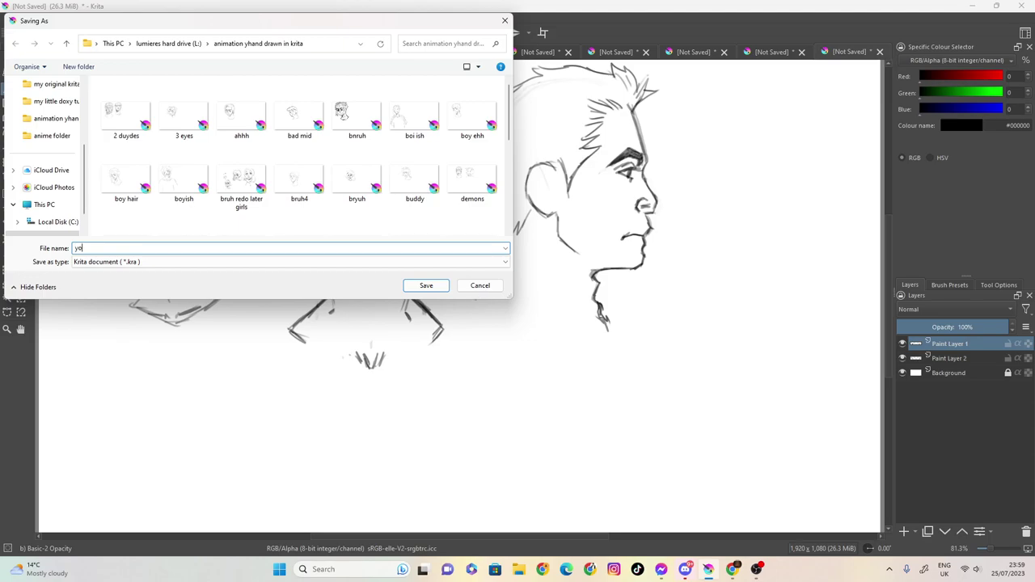
{"action": "type", "text": "u asked"}
{"action": "left_click", "coordinate": [426, 286]}
Step: Quit Krita, discarding the changes in the remaining unsaved documents, and switch to OBS
{"action": "left_click", "coordinate": [1018, 5]}
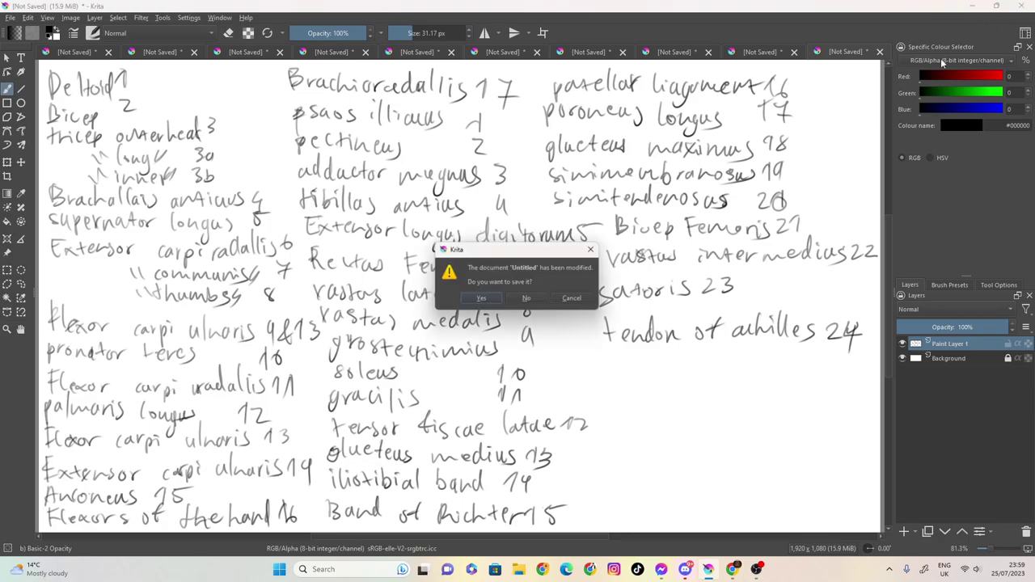
{"action": "left_click", "coordinate": [524, 300]}
{"action": "left_click", "coordinate": [522, 299]}
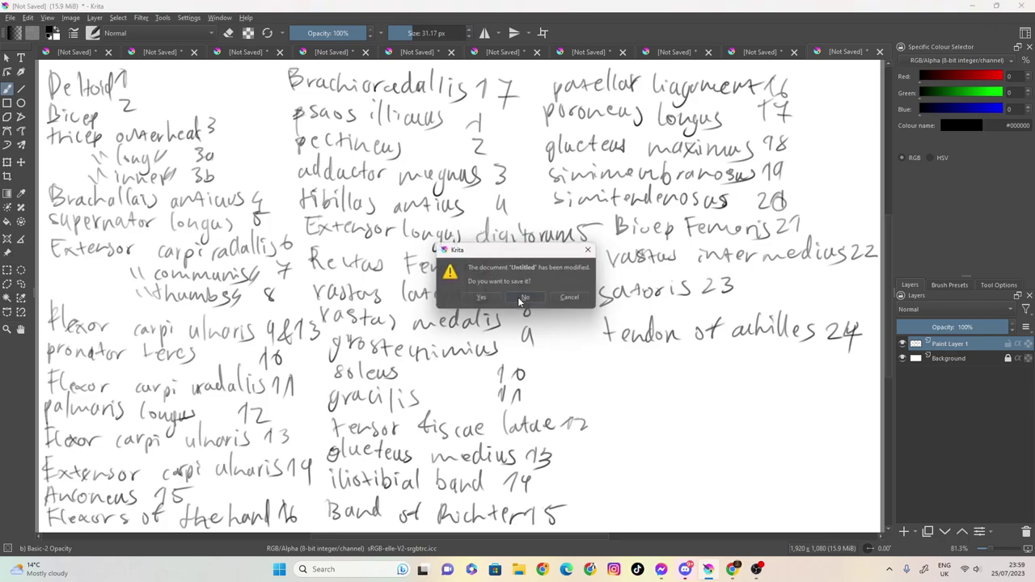
{"action": "left_click", "coordinate": [522, 300]}
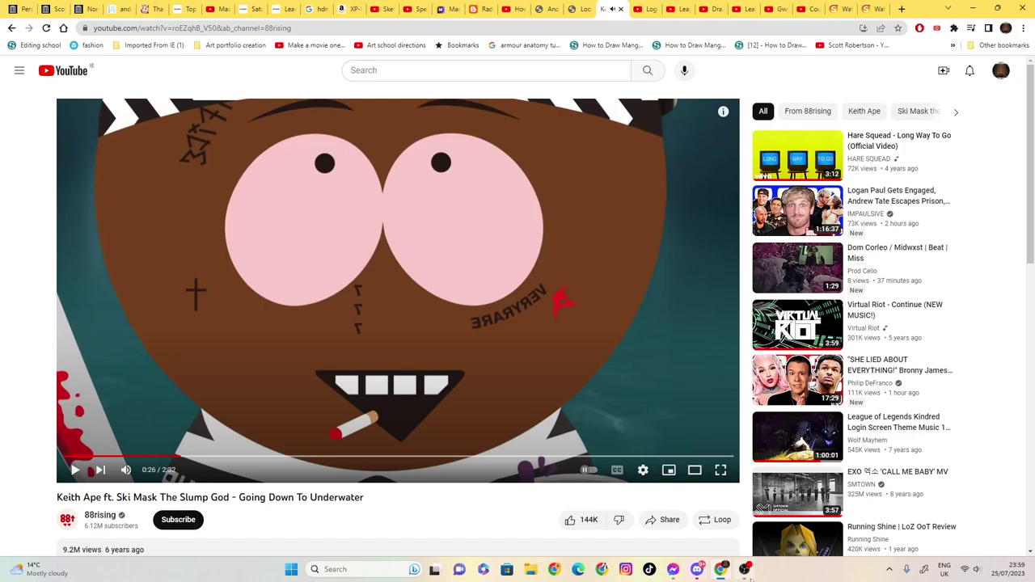
{"action": "left_click", "coordinate": [746, 570]}
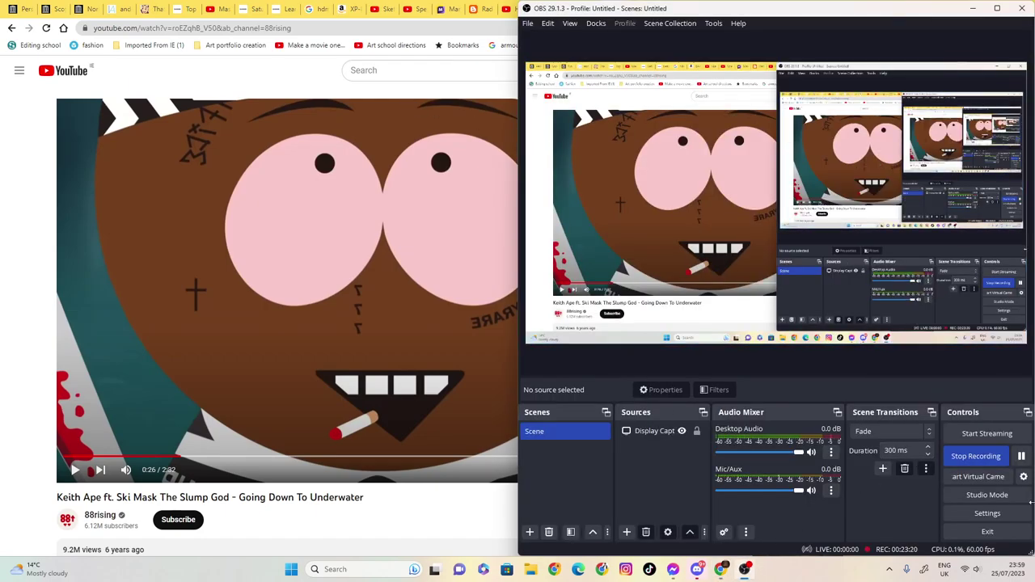